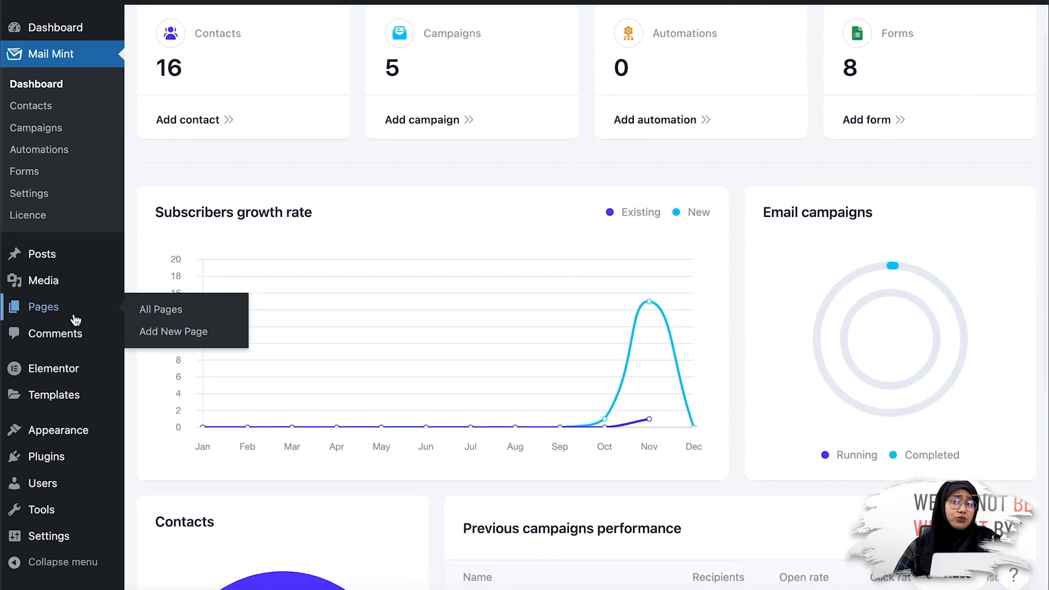
Create a new page in a separate tab and edit it with Elementor.
{"action": "right_click", "coordinate": [176, 332]}
{"action": "left_click", "coordinate": [192, 346]}
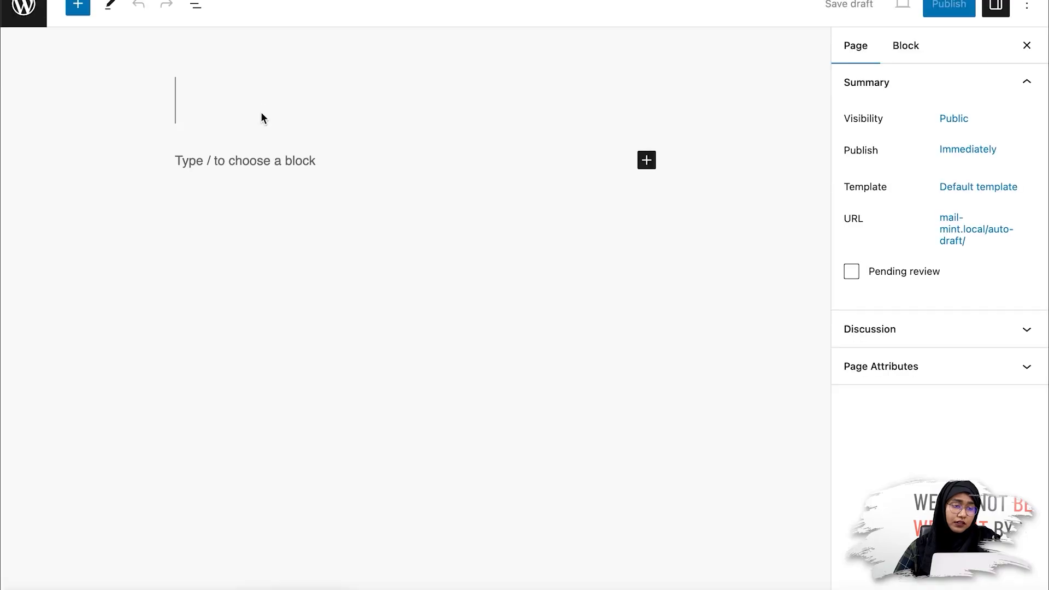
{"action": "left_click", "coordinate": [297, 17]}
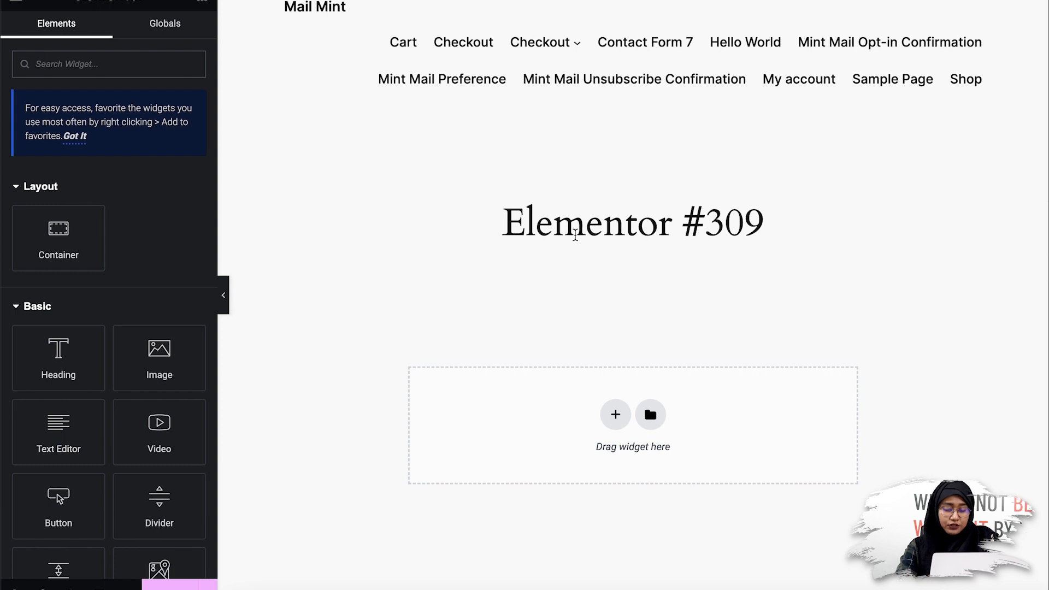
Search for 'form' and drop the Form widget into the page's empty section.
{"action": "type", "text": "form"}
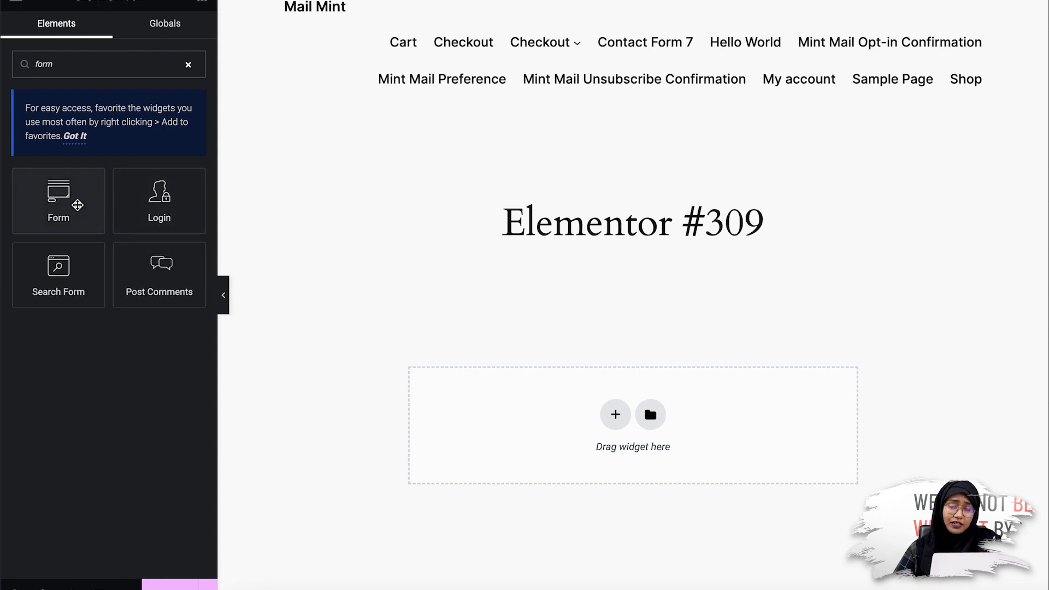
{"action": "left_click_drag", "start_coordinate": [77, 204], "coordinate": [640, 424]}
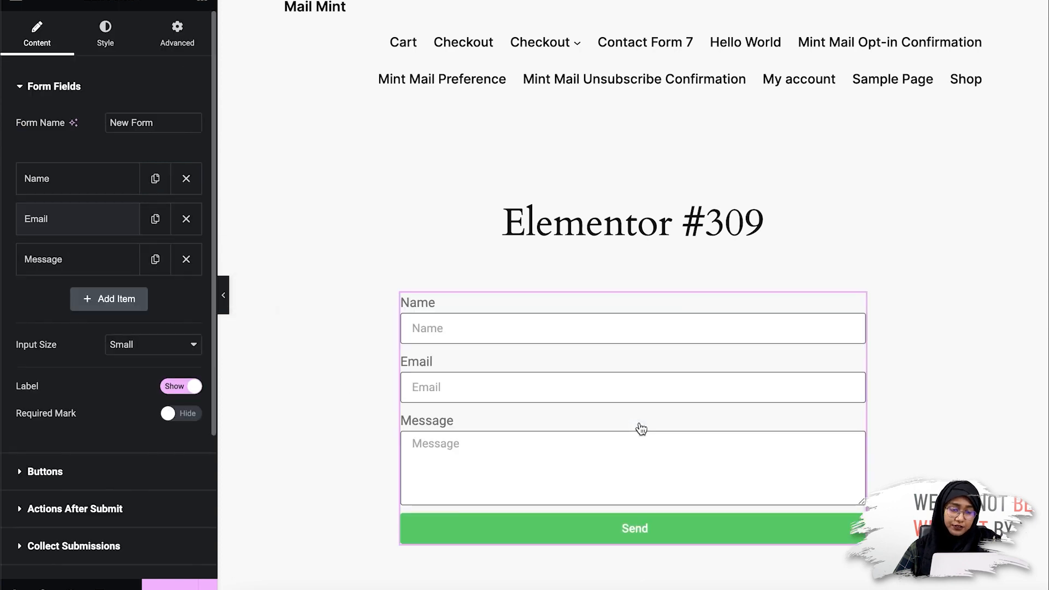
{"action": "scroll", "coordinate": [282, 295], "scroll_direction": "down", "scroll_amount": 2}
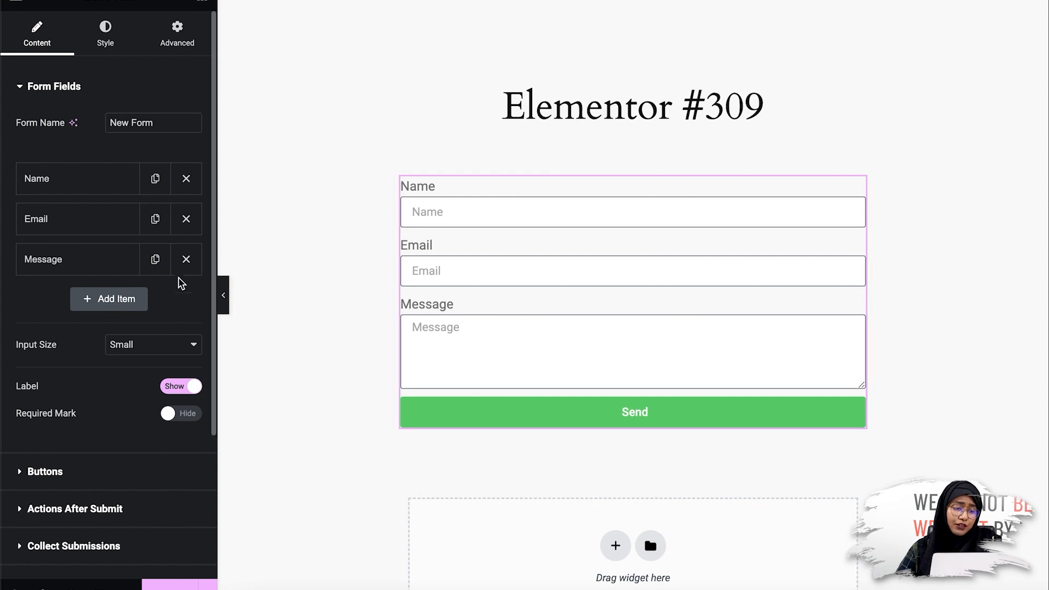
Delete the Message field so the form keeps only Name and Email.
{"action": "left_click", "coordinate": [185, 260]}
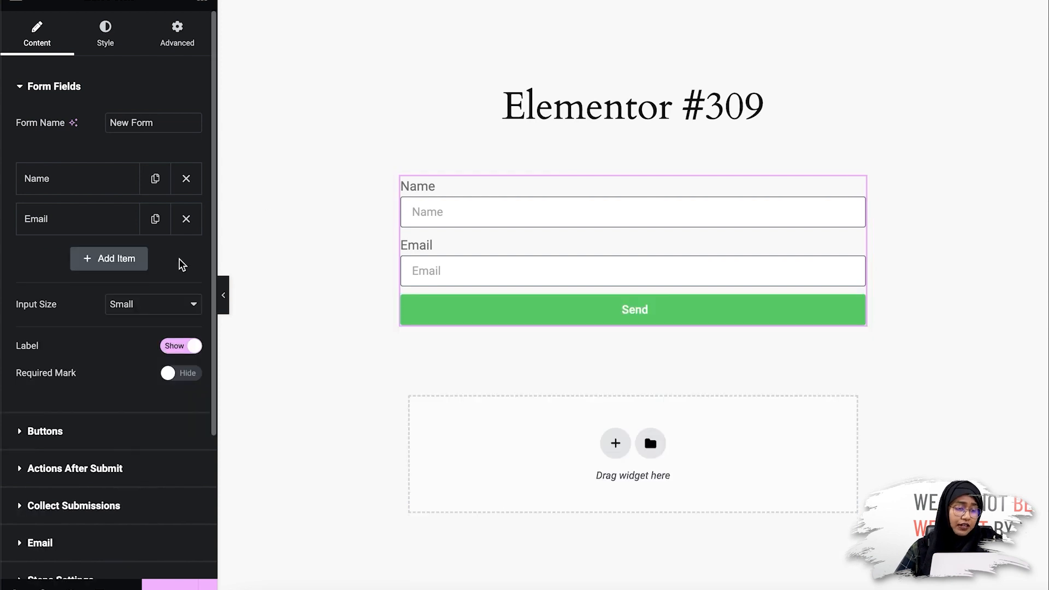
{"action": "scroll", "coordinate": [182, 264], "scroll_direction": "down", "scroll_amount": 3}
{"action": "scroll", "coordinate": [305, 333], "scroll_direction": "up", "scroll_amount": 2}
Expand Actions After Submit and list the available after-submit actions.
{"action": "left_click", "coordinate": [117, 354]}
{"action": "left_click", "coordinate": [121, 163]}
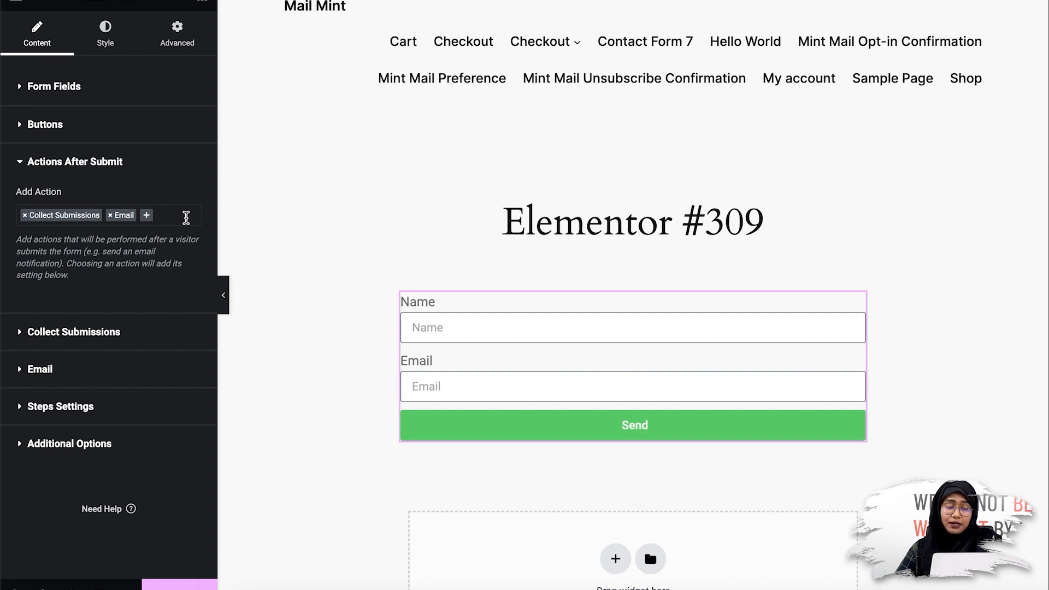
{"action": "left_click", "coordinate": [186, 217]}
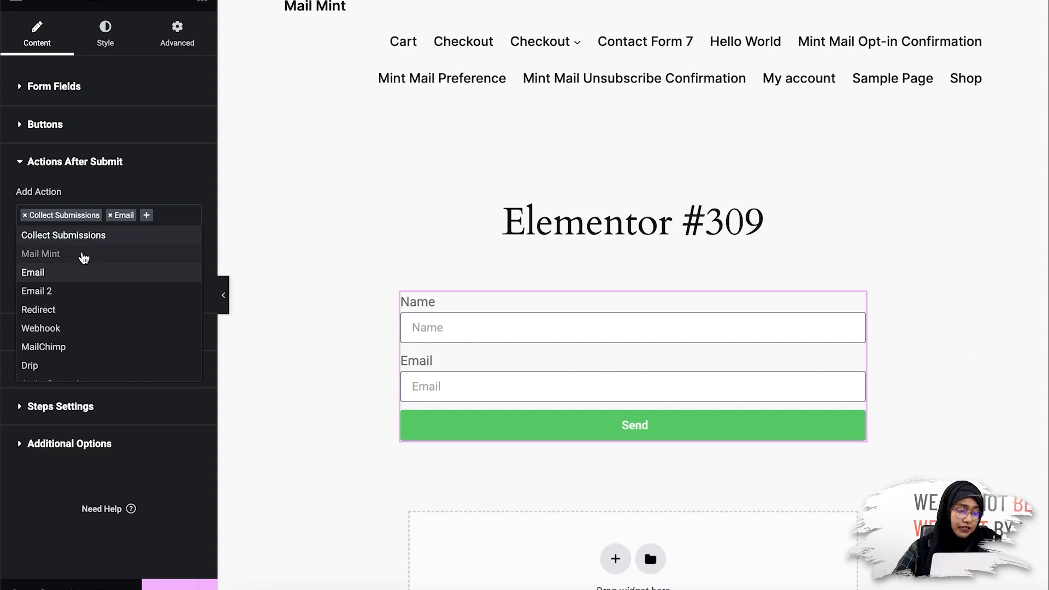
Add Mail Mint as an after-submit action and expand its settings section.
{"action": "left_click", "coordinate": [82, 255]}
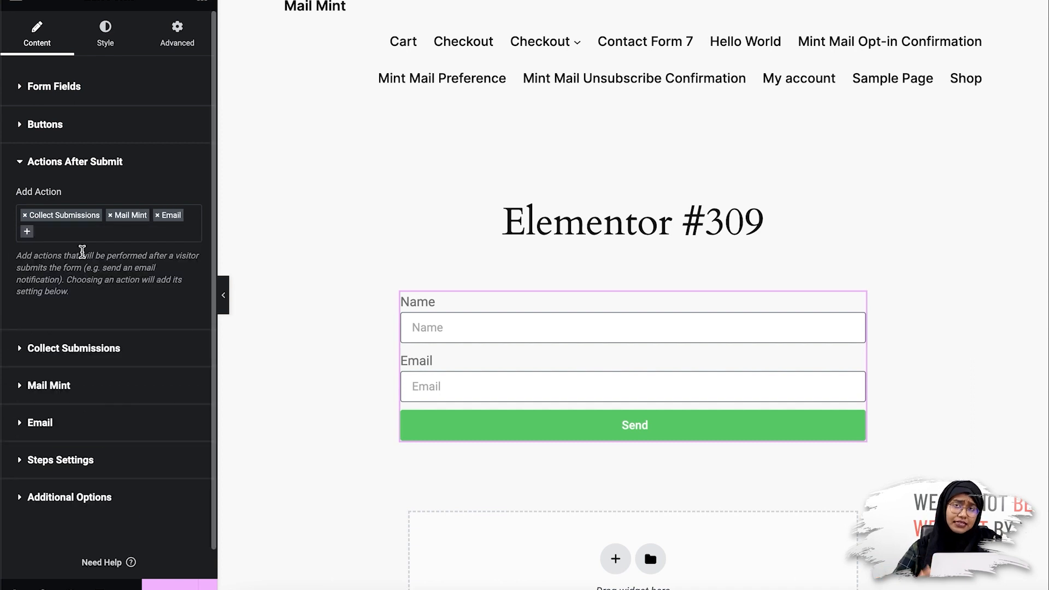
{"action": "scroll", "coordinate": [82, 252], "scroll_direction": "down", "scroll_amount": 1}
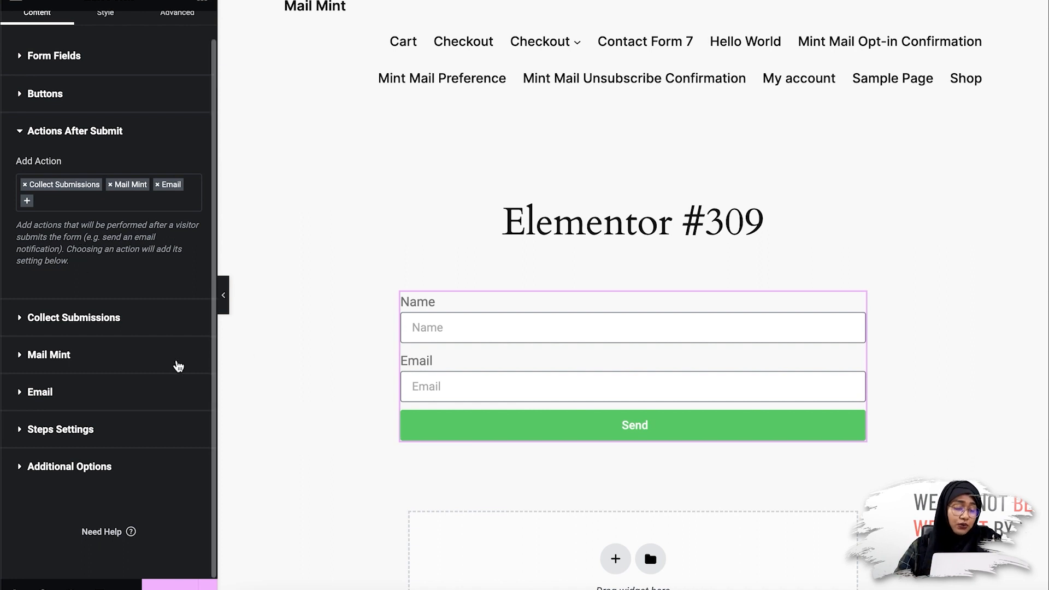
{"action": "left_click", "coordinate": [178, 366]}
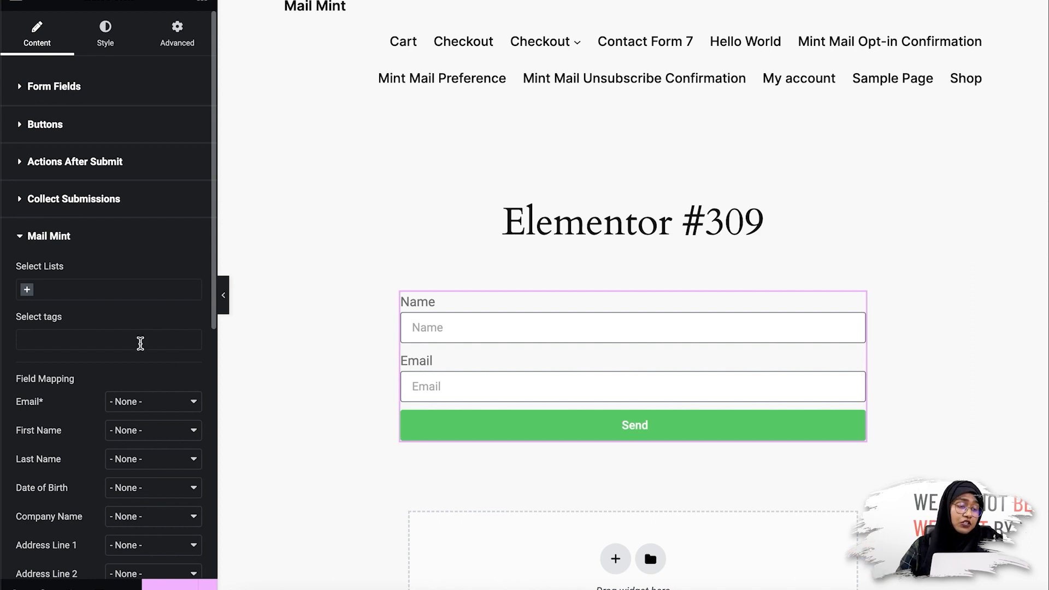
Choose New Lead under Select Lists in the Mail Mint settings.
{"action": "left_click", "coordinate": [96, 290]}
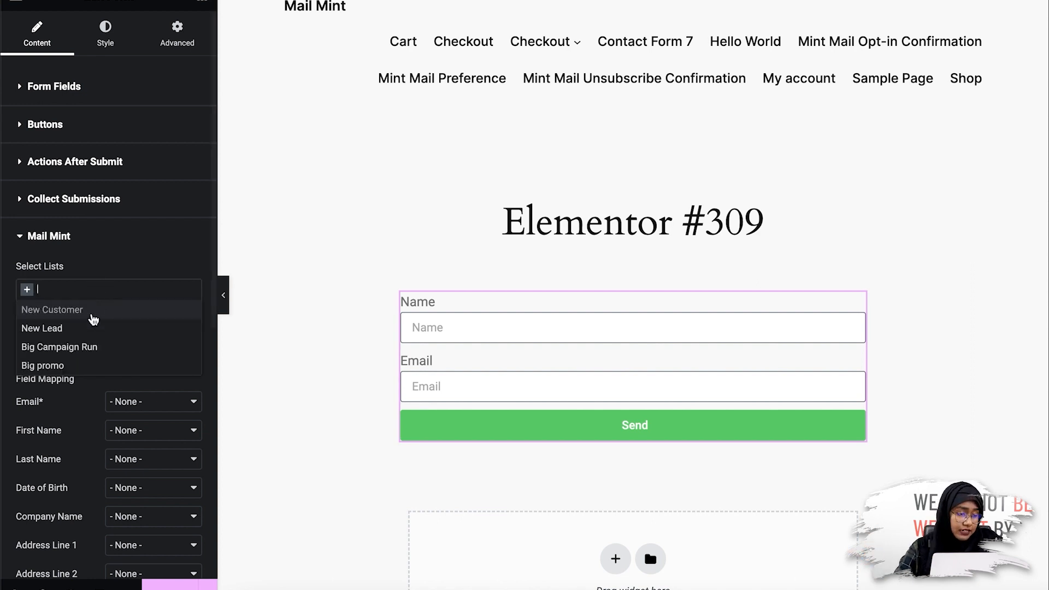
{"action": "left_click", "coordinate": [85, 328]}
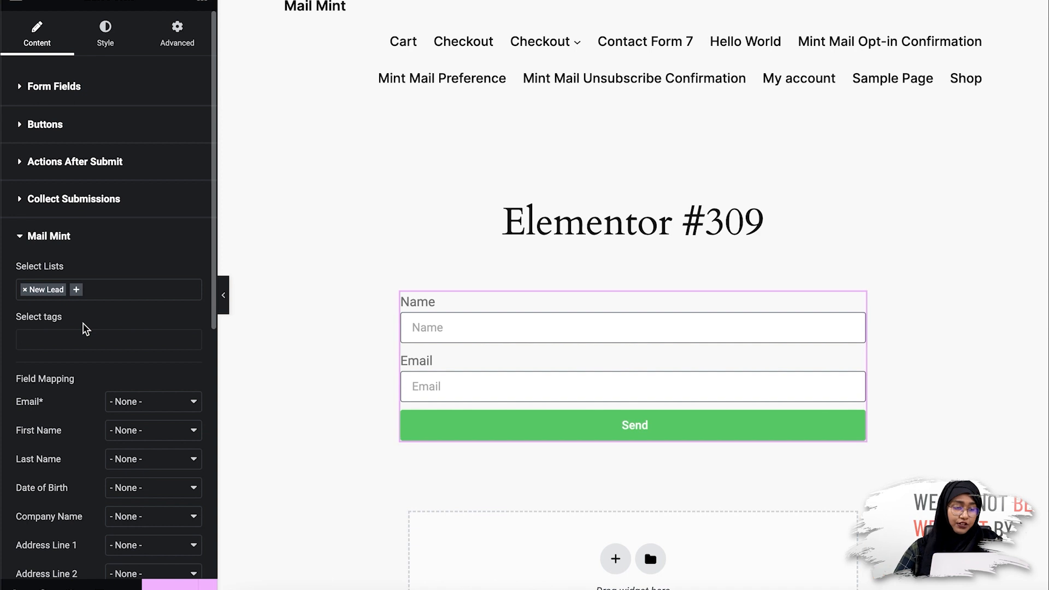
{"action": "scroll", "coordinate": [86, 328], "scroll_direction": "down", "scroll_amount": 3}
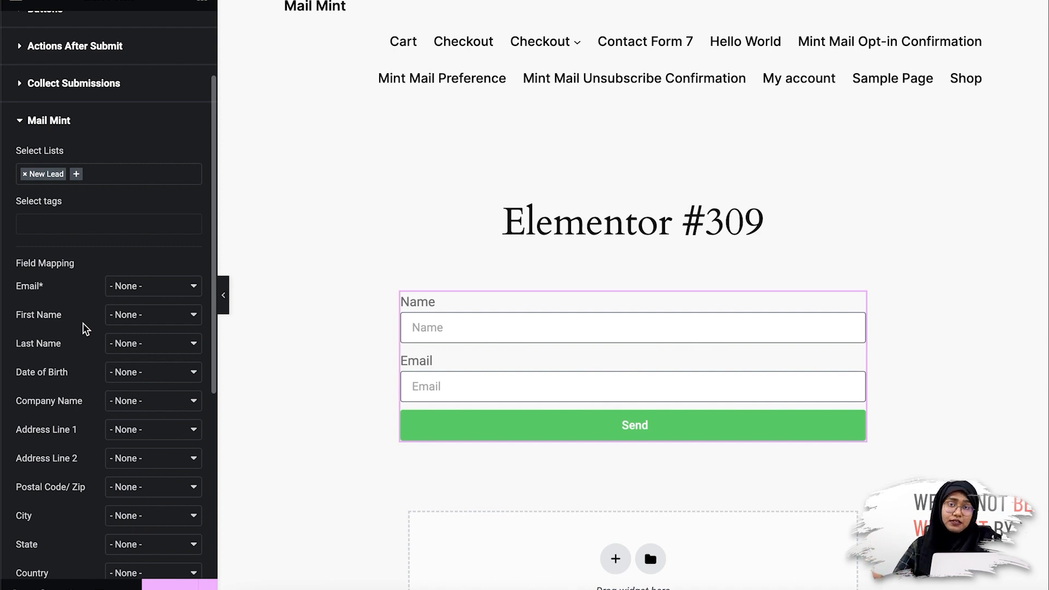
Map the form's Email field to Email* and its Name field to First Name.
{"action": "left_click", "coordinate": [161, 290]}
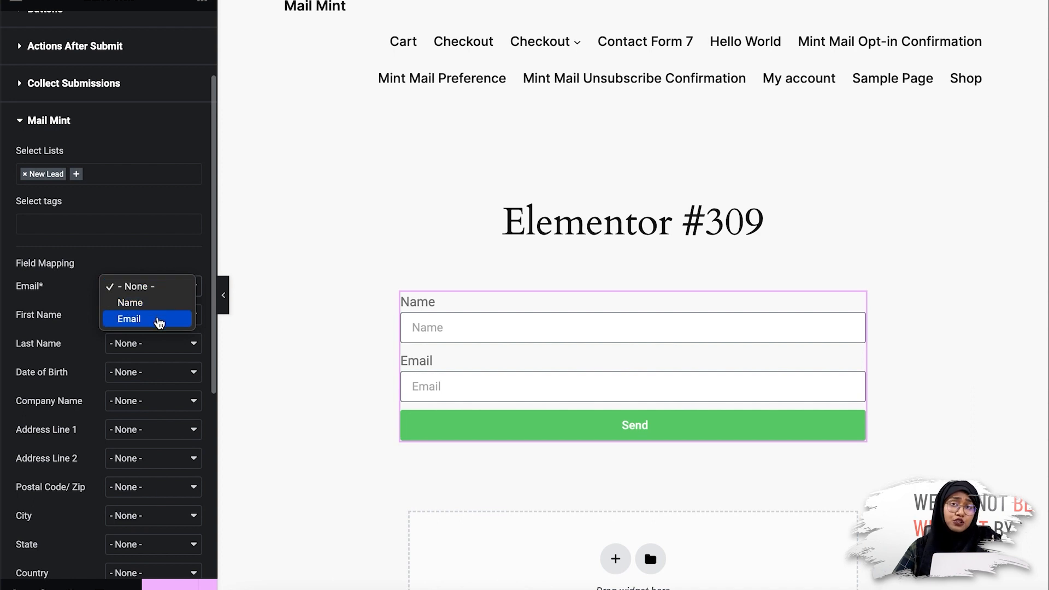
{"action": "left_click", "coordinate": [159, 320]}
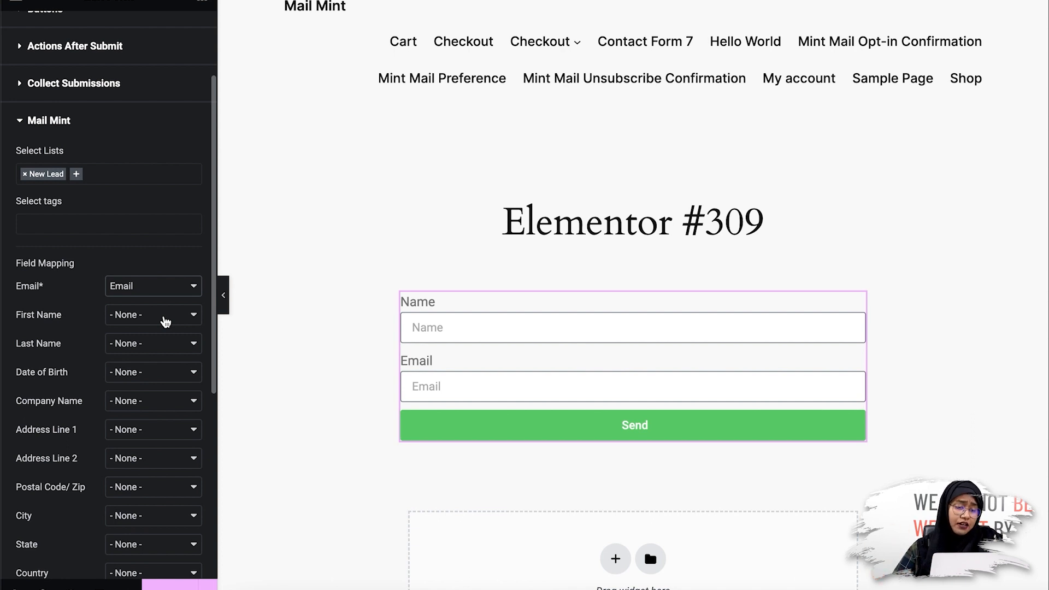
{"action": "left_click", "coordinate": [165, 322]}
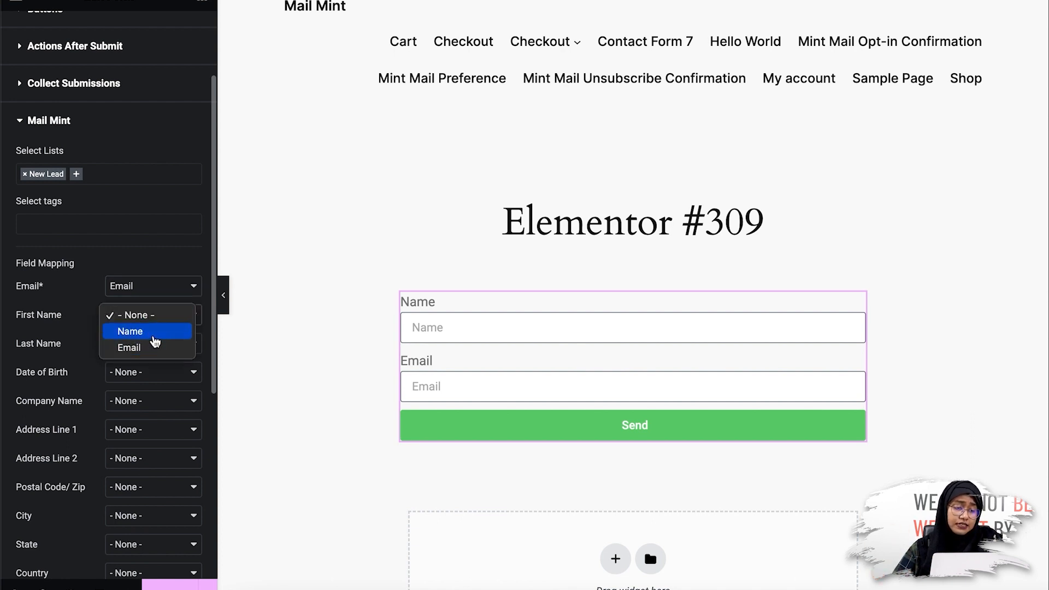
{"action": "left_click", "coordinate": [148, 332]}
{"action": "scroll", "coordinate": [155, 342], "scroll_direction": "down", "scroll_amount": 6}
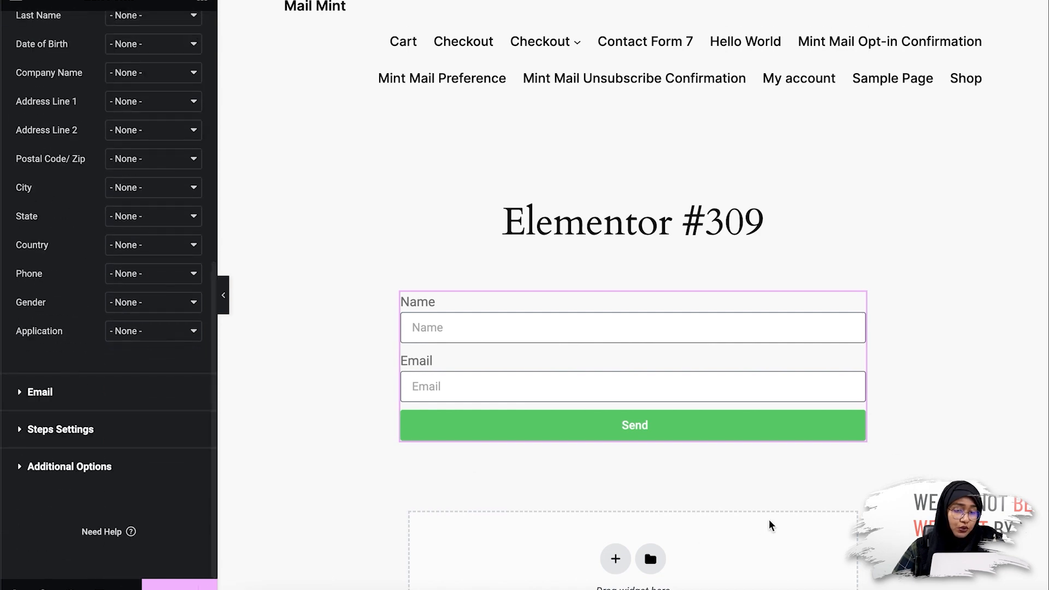
{"action": "scroll", "coordinate": [147, 464], "scroll_direction": "up", "scroll_amount": 8}
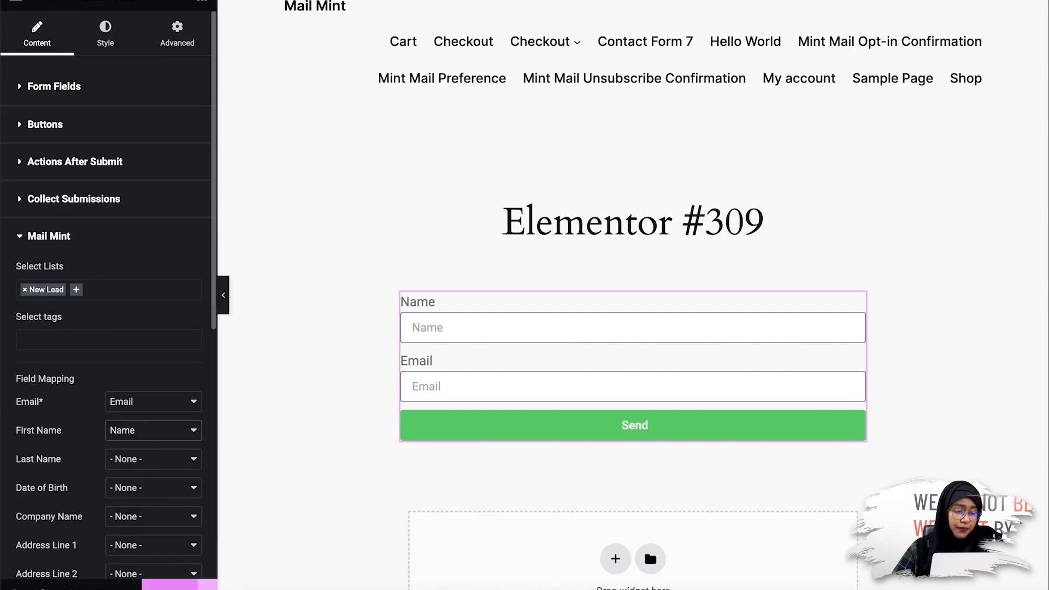
Publish the page containing the form.
{"action": "left_click", "coordinate": [169, 586]}
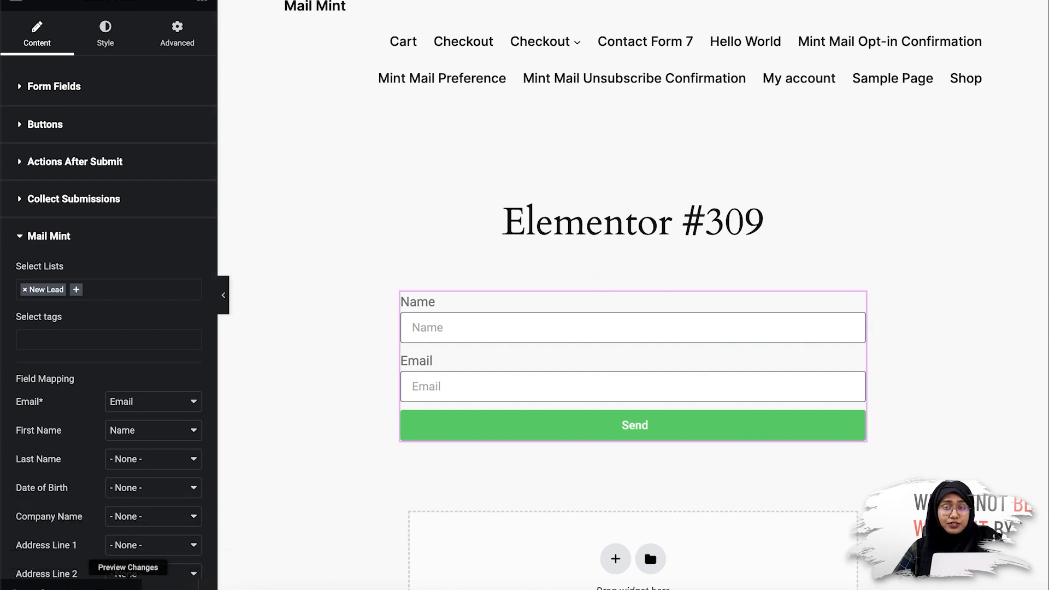
{"action": "right_click", "coordinate": [130, 588]}
{"action": "left_click", "coordinate": [376, 497]}
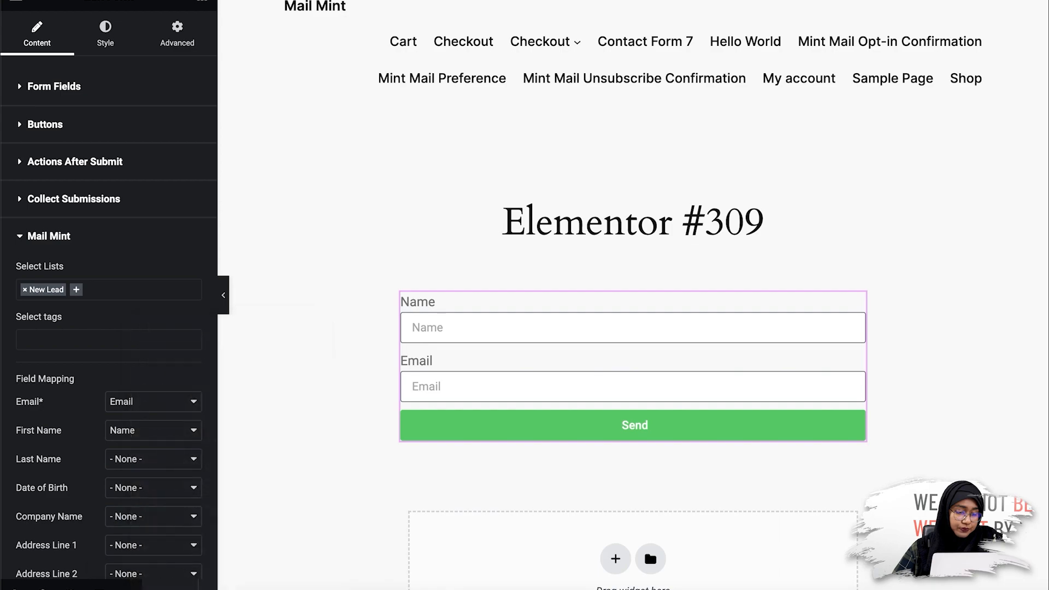
Preview the live page in a new tab, then start a new Mail Mint automation.
{"action": "left_click", "coordinate": [130, 587]}
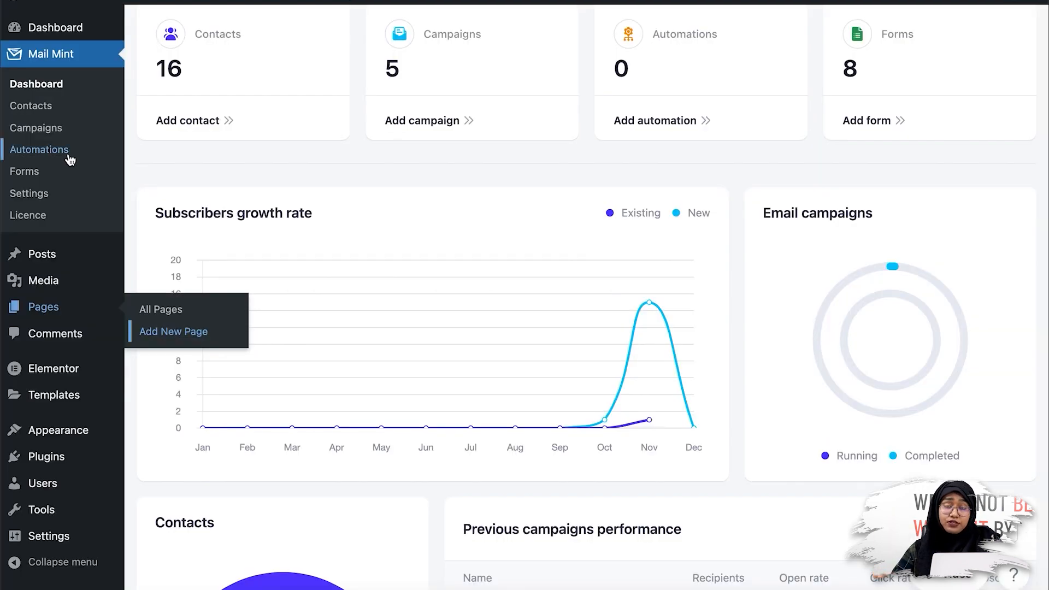
{"action": "left_click", "coordinate": [69, 159]}
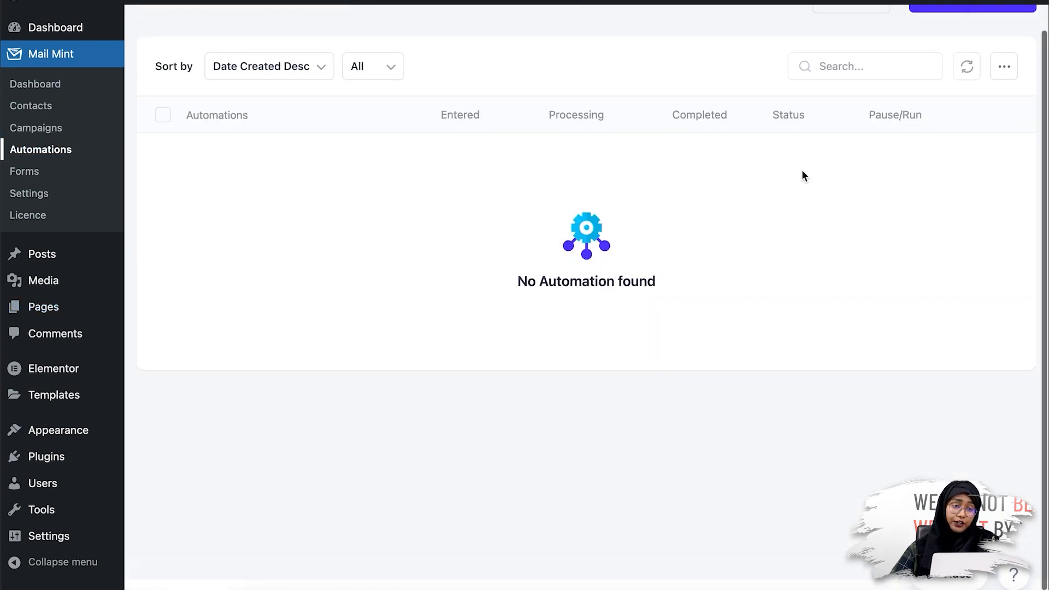
{"action": "left_click", "coordinate": [981, 54]}
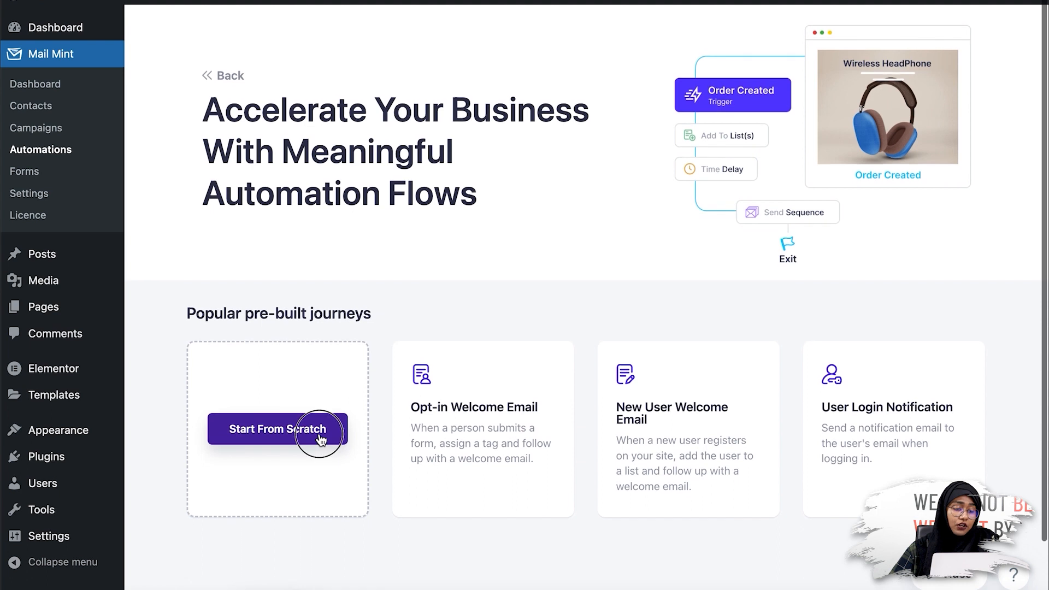
Start from scratch, title the automation 'Elementor to Mail Mint', and use the Added To List trigger.
{"action": "left_click", "coordinate": [322, 440]}
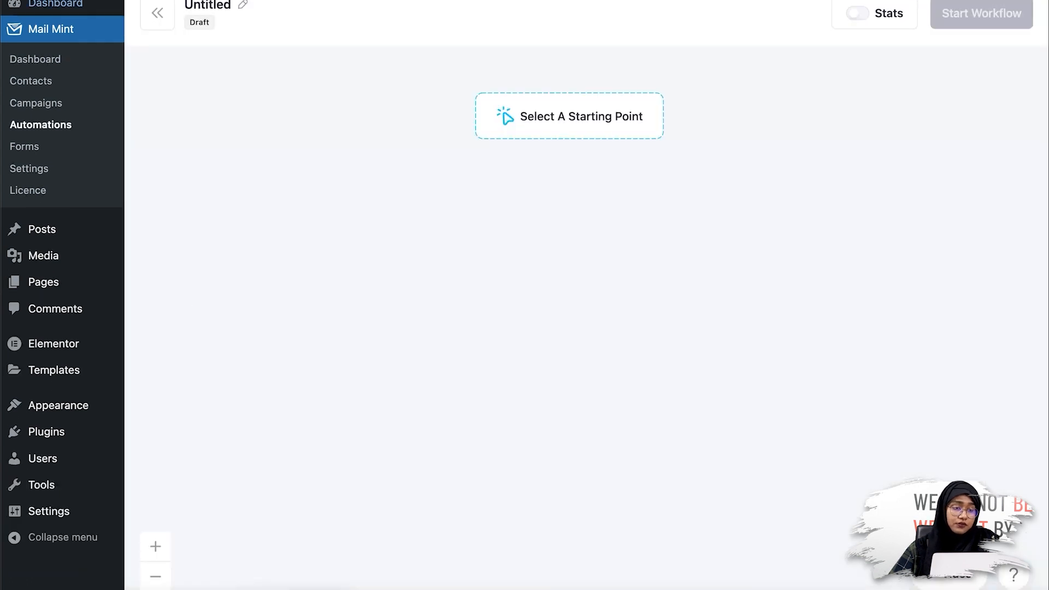
{"action": "left_click", "coordinate": [242, 5]}
{"action": "type", "text": "Elementor "}
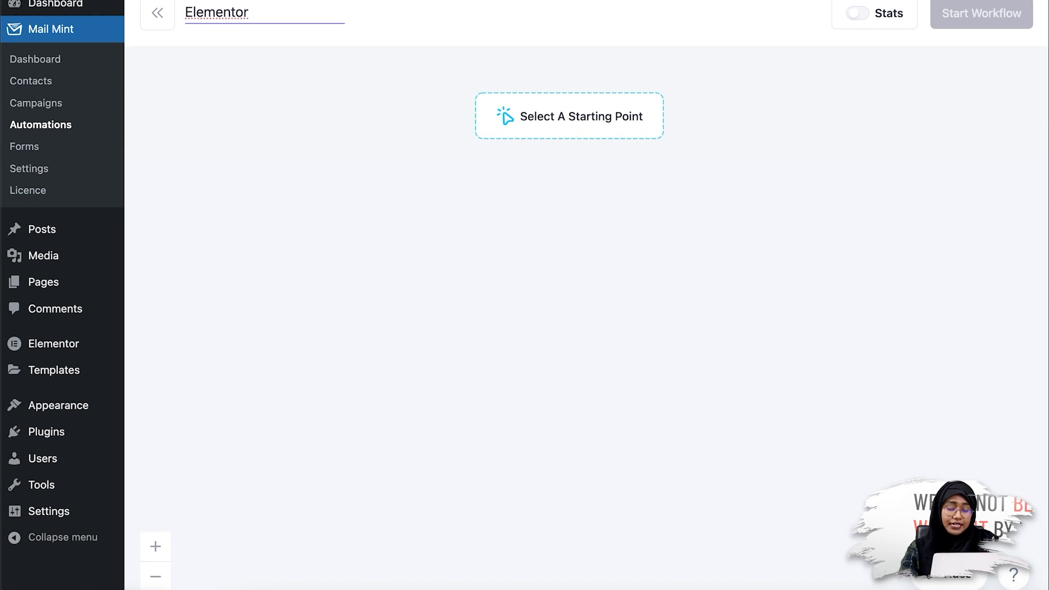
{"action": "type", "text": "to Mail Mint"}
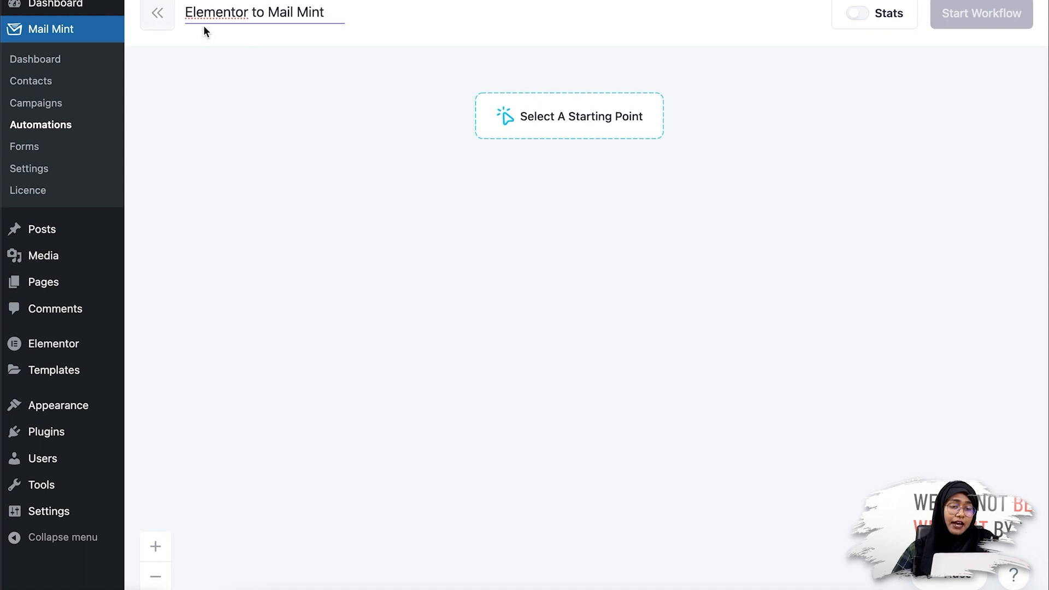
{"action": "left_click", "coordinate": [566, 130]}
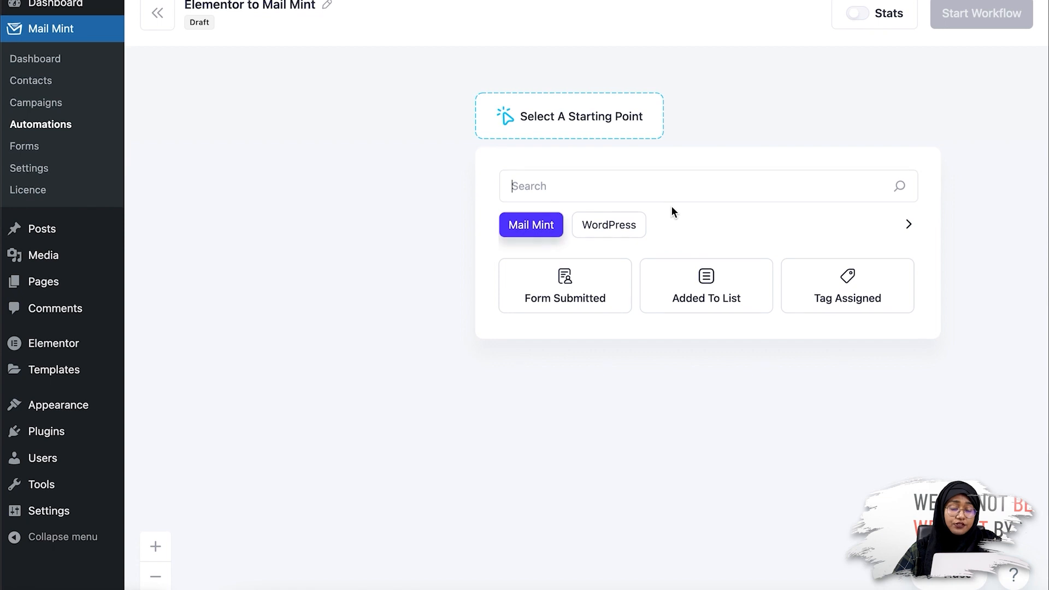
{"action": "left_click", "coordinate": [723, 294]}
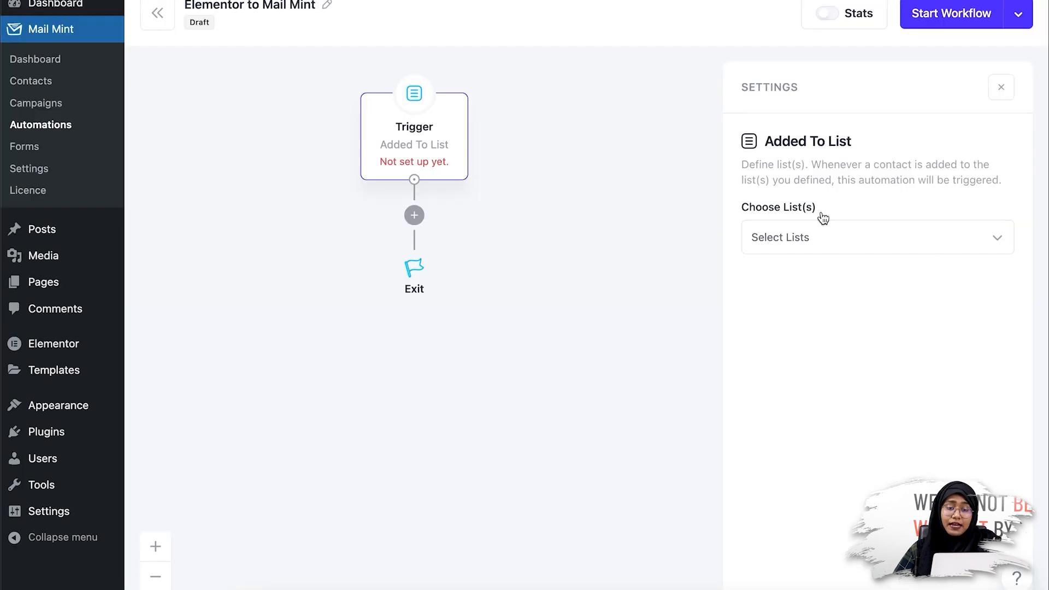
Set the trigger to fire when a contact joins the New Lead list.
{"action": "left_click", "coordinate": [824, 237]}
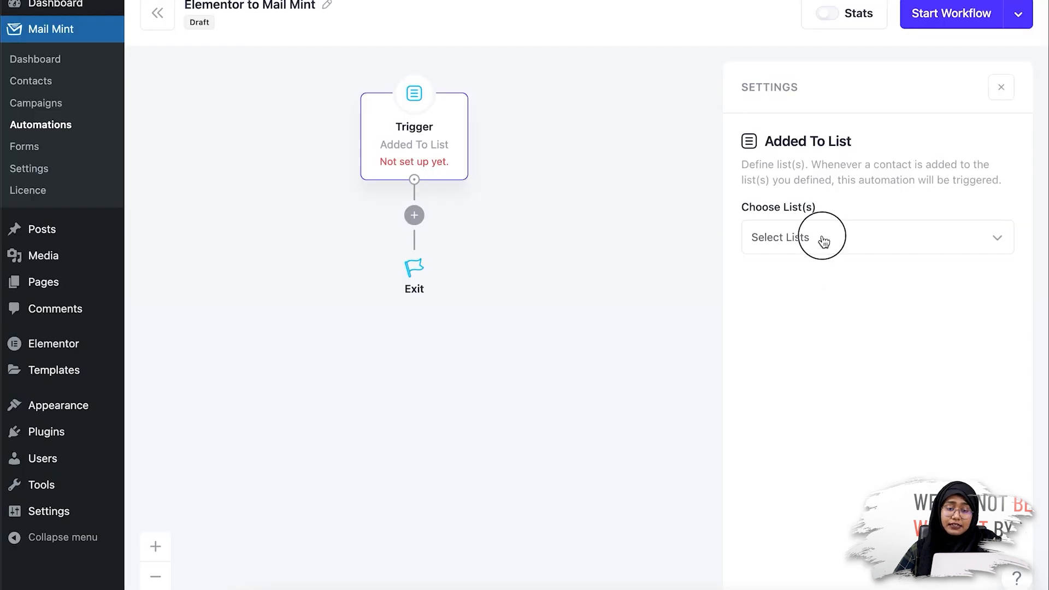
{"action": "left_click", "coordinate": [824, 440]}
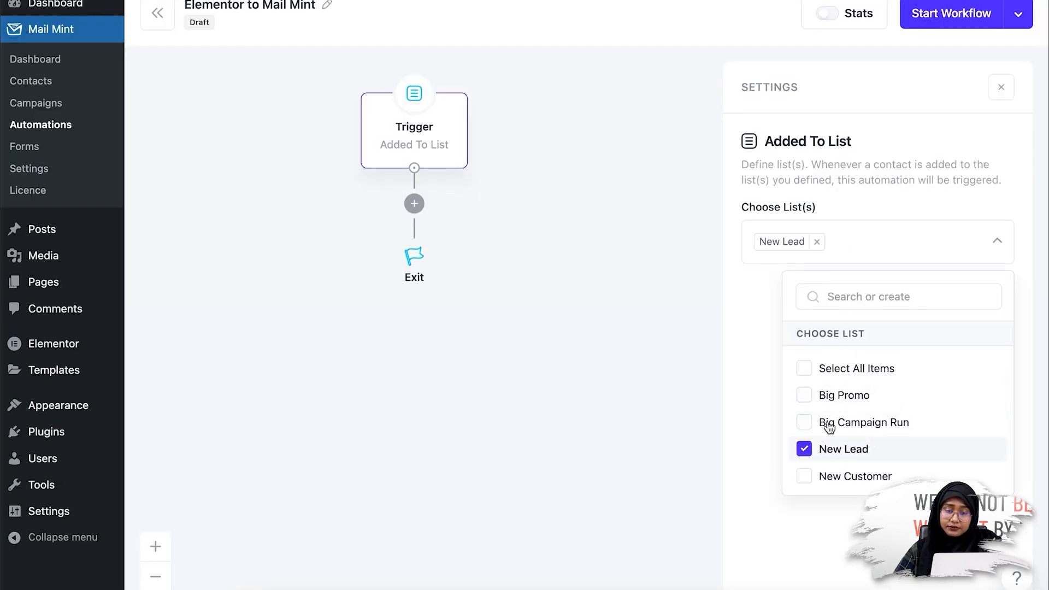
{"action": "left_click", "coordinate": [877, 259]}
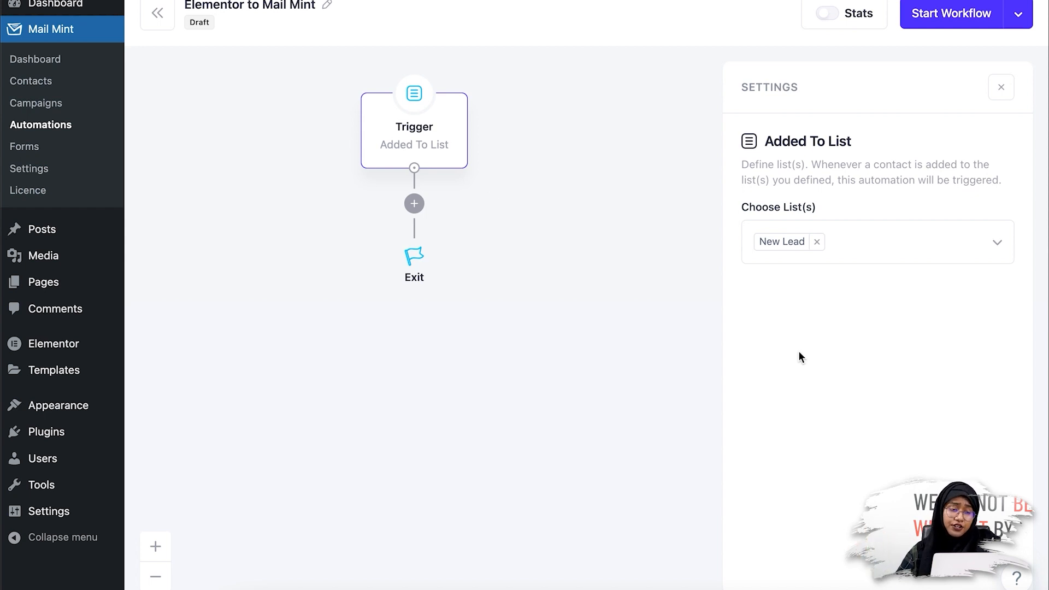
Add a Send An Email step after the trigger.
{"action": "left_click", "coordinate": [414, 204]}
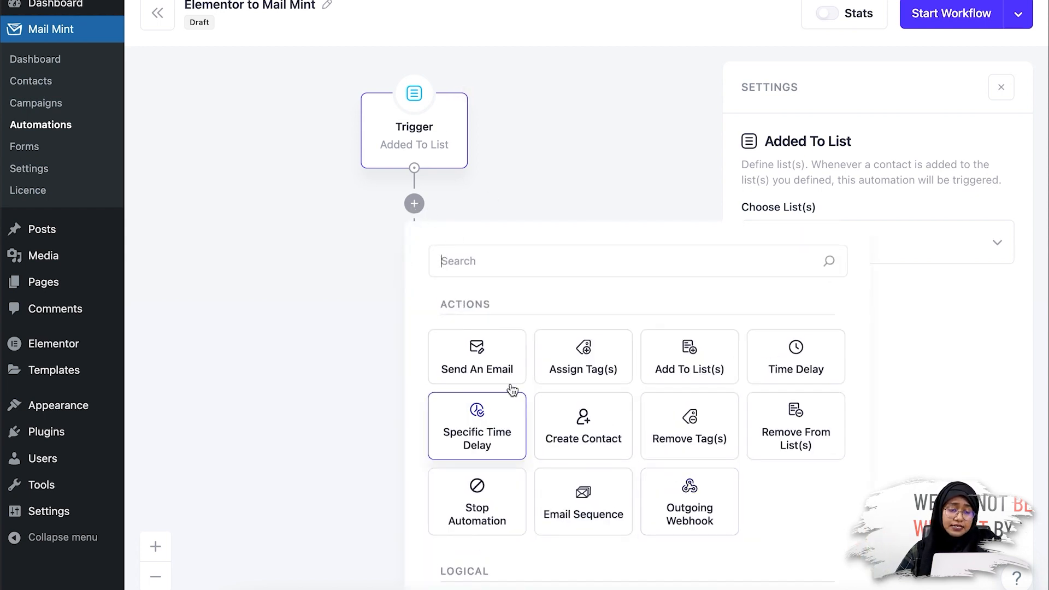
{"action": "left_click", "coordinate": [506, 372]}
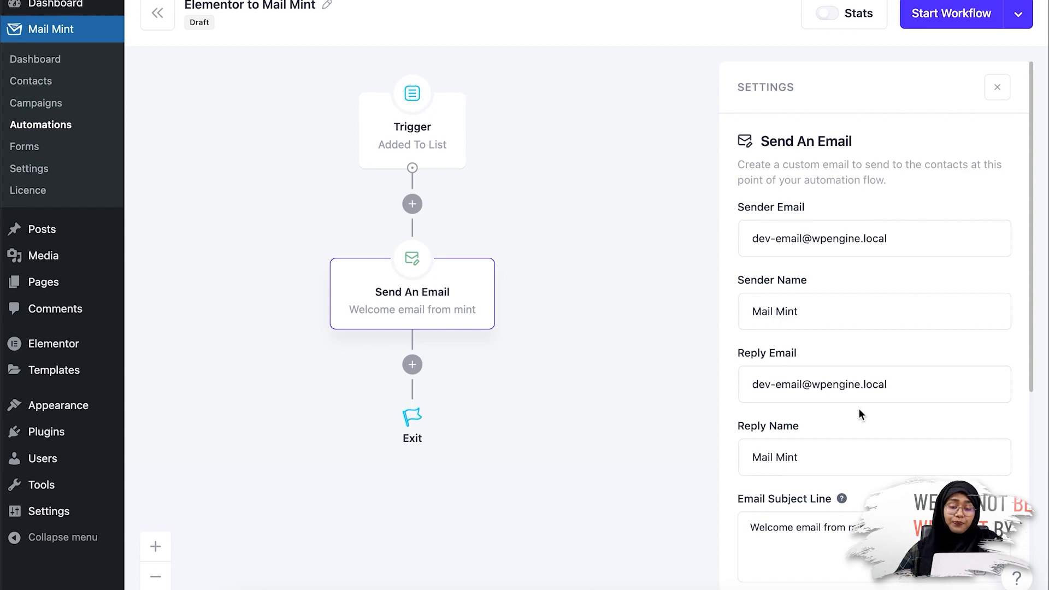
{"action": "scroll", "coordinate": [858, 408], "scroll_direction": "down", "scroll_amount": 6}
Apply the Welcome Email-Skin Care template to the email, save it, and start the workflow.
{"action": "left_click", "coordinate": [874, 539]}
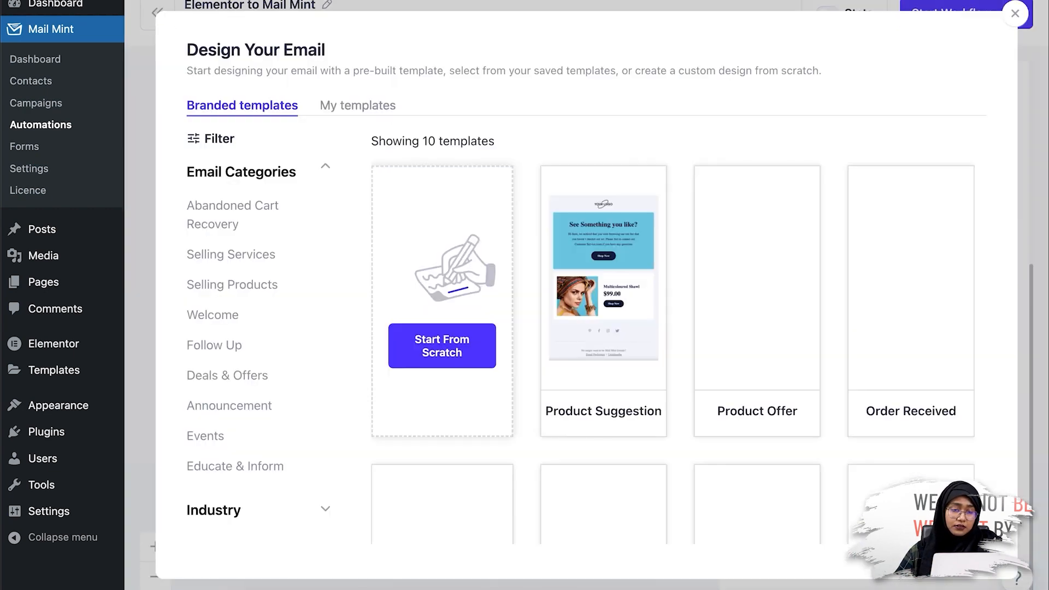
{"action": "scroll", "coordinate": [822, 279], "scroll_direction": "down", "scroll_amount": 4}
{"action": "scroll", "coordinate": [822, 280], "scroll_direction": "down", "scroll_amount": 1}
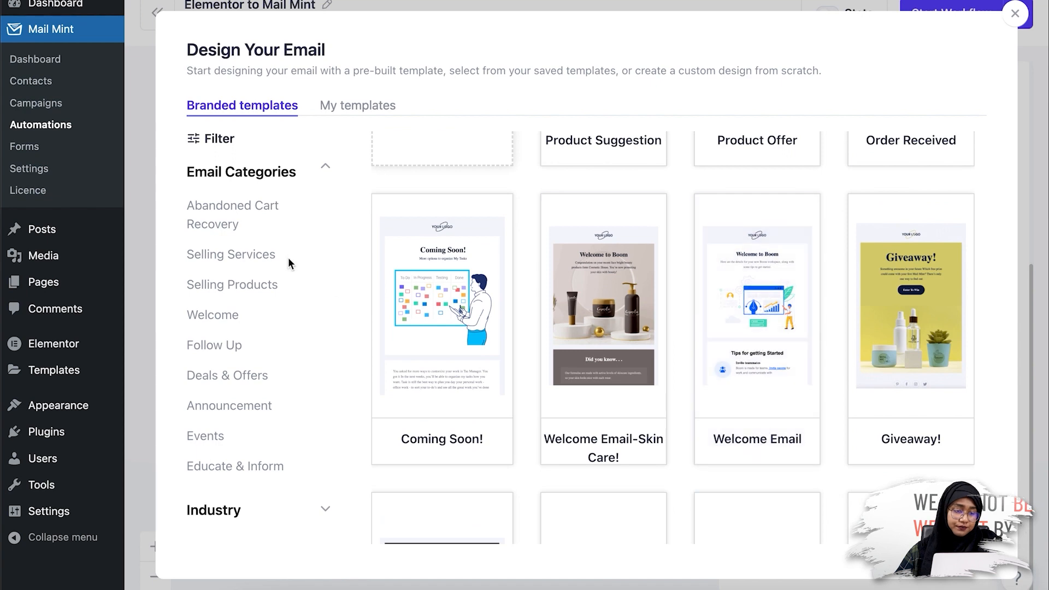
{"action": "left_click", "coordinate": [207, 315]}
{"action": "scroll", "coordinate": [697, 360], "scroll_direction": "down", "scroll_amount": 2}
{"action": "left_click", "coordinate": [616, 297]}
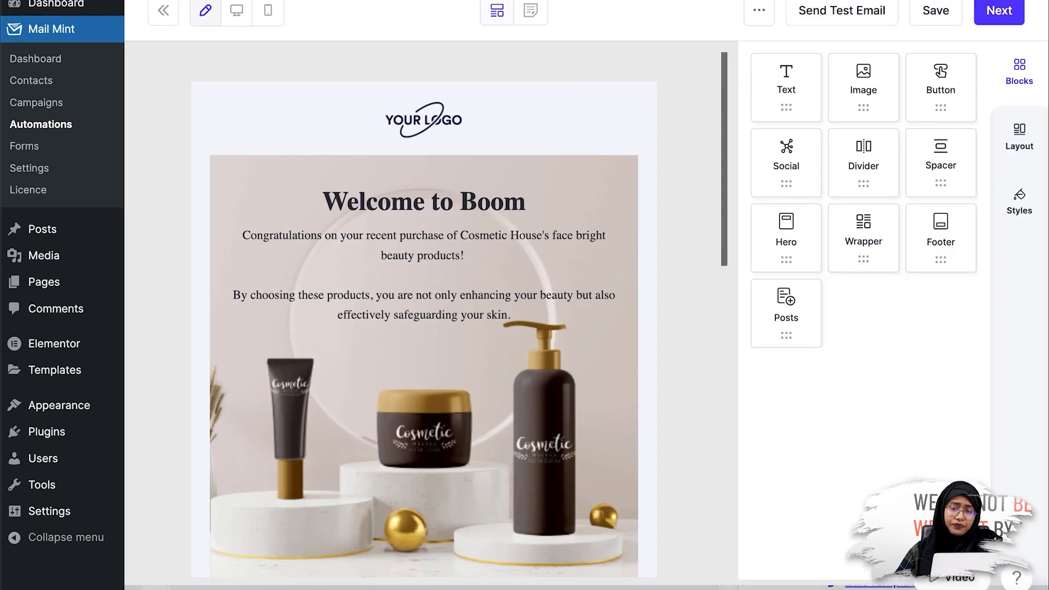
{"action": "left_click", "coordinate": [1002, 13]}
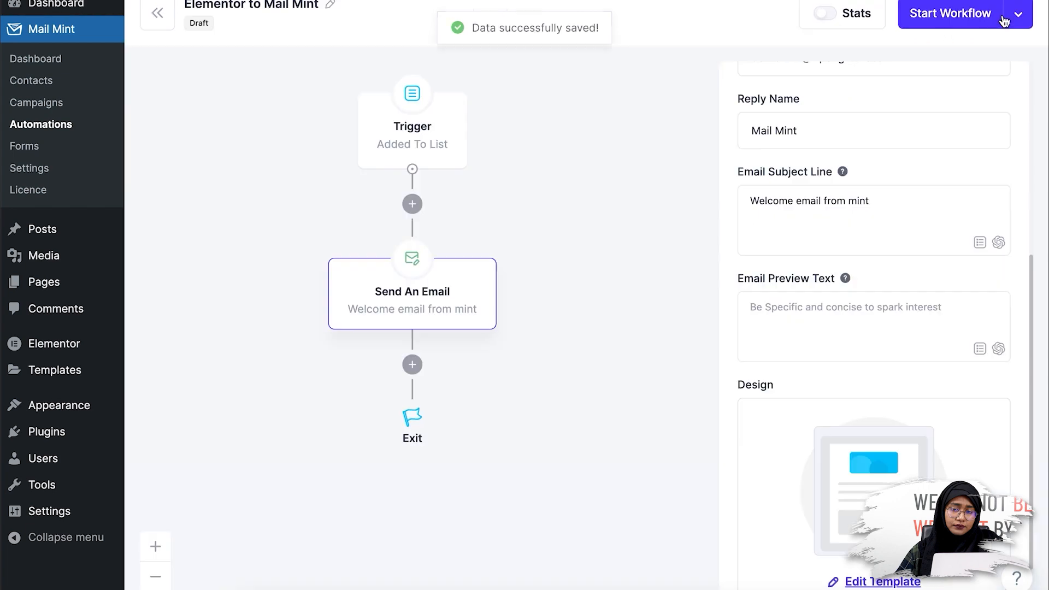
{"action": "left_click", "coordinate": [985, 20]}
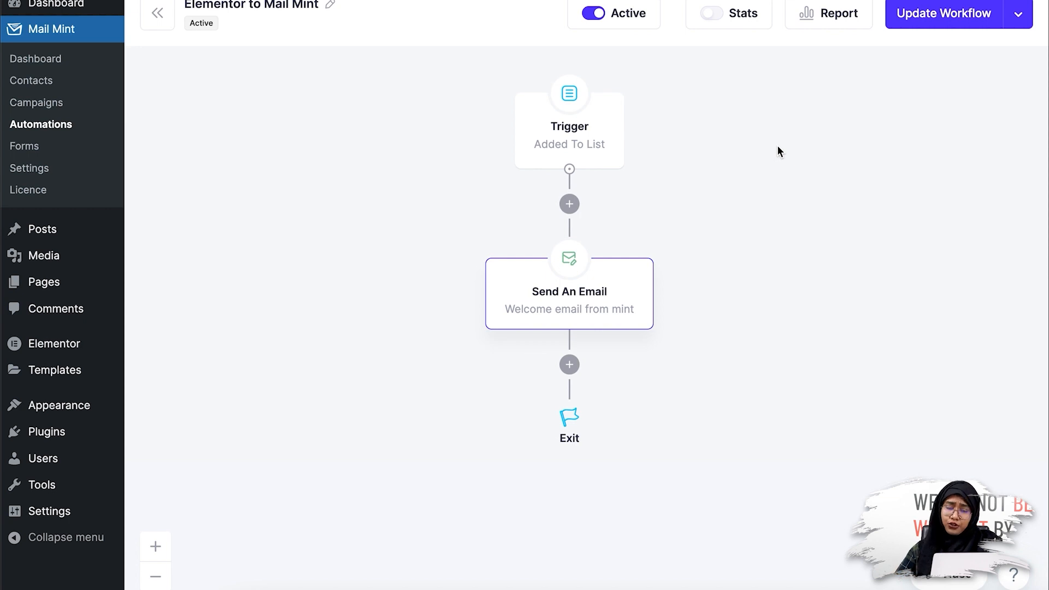
Open the pages list and view Elementor #309 in a private browser window.
{"action": "mouse_move", "coordinate": [86, 286]}
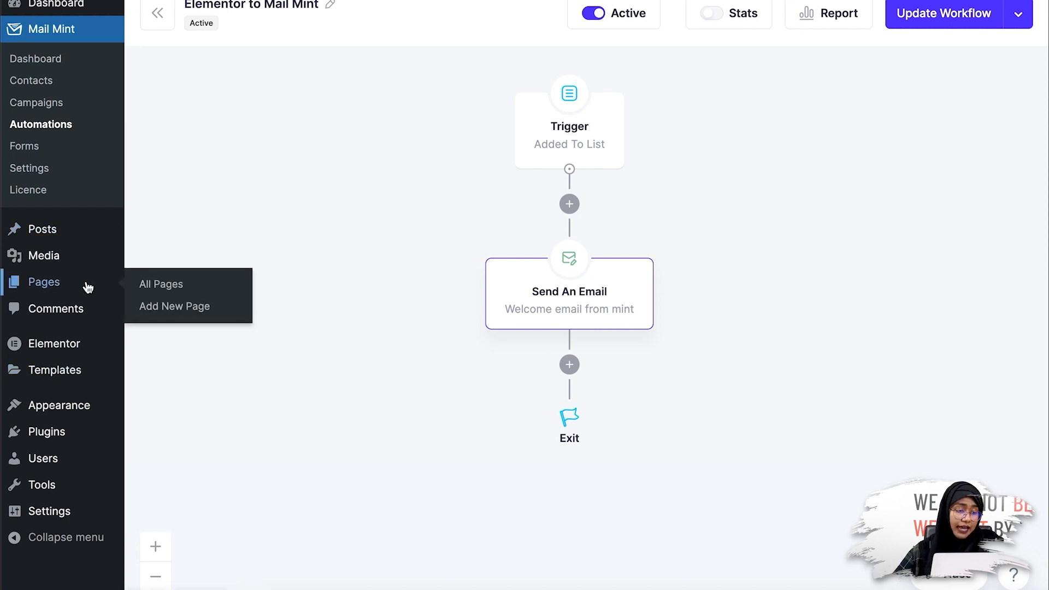
{"action": "right_click", "coordinate": [195, 285]}
{"action": "left_click", "coordinate": [235, 298]}
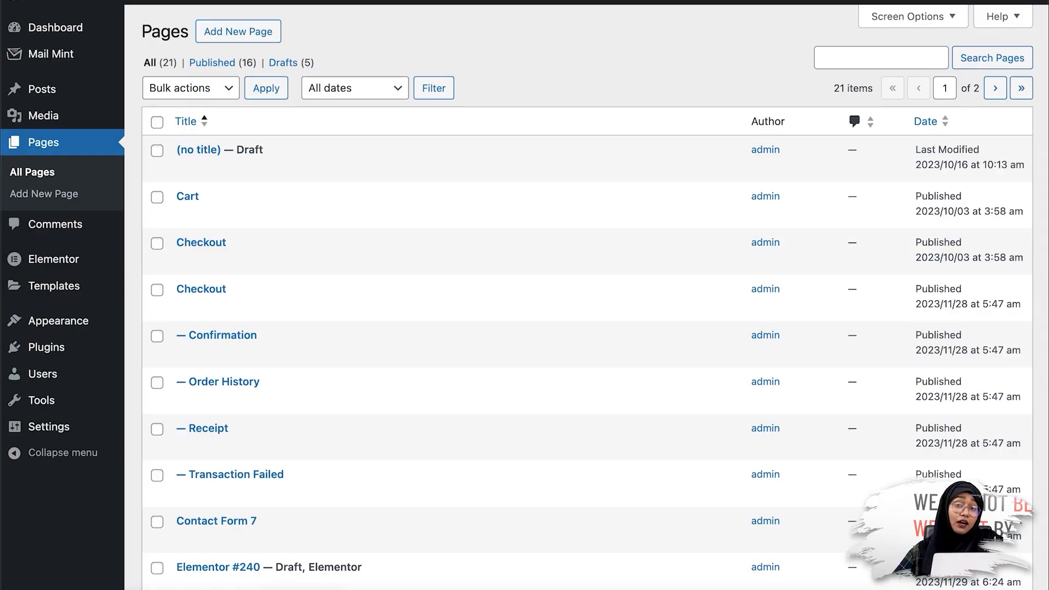
{"action": "scroll", "coordinate": [370, 313], "scroll_direction": "down", "scroll_amount": 7}
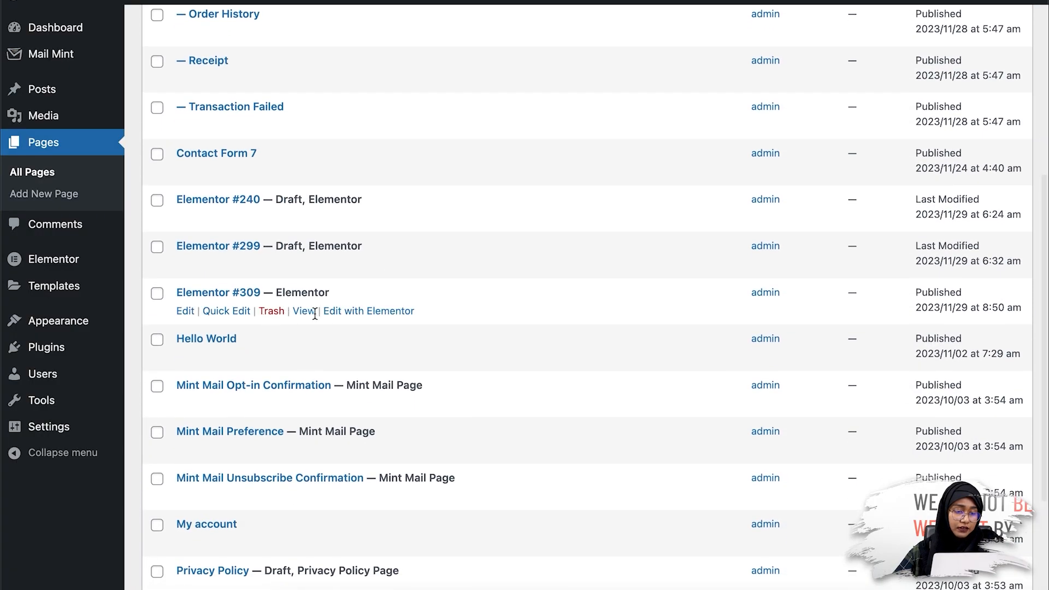
{"action": "right_click", "coordinate": [303, 311]}
{"action": "left_click", "coordinate": [366, 346]}
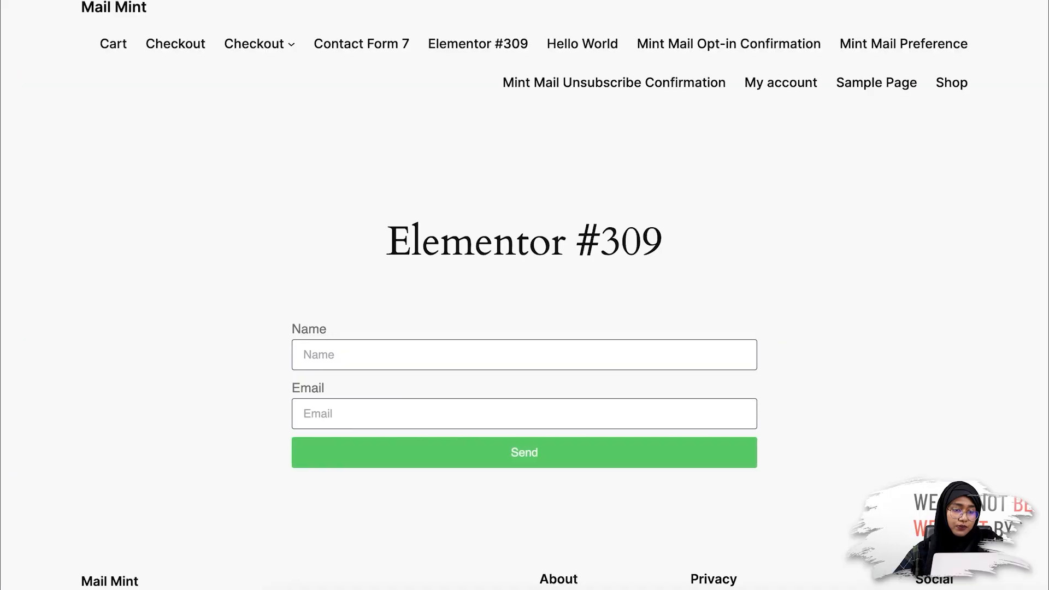
Fill the form with a test name and e-mail address and send it.
{"action": "left_click", "coordinate": [319, 356]}
{"action": "type", "text": "Nabila"}
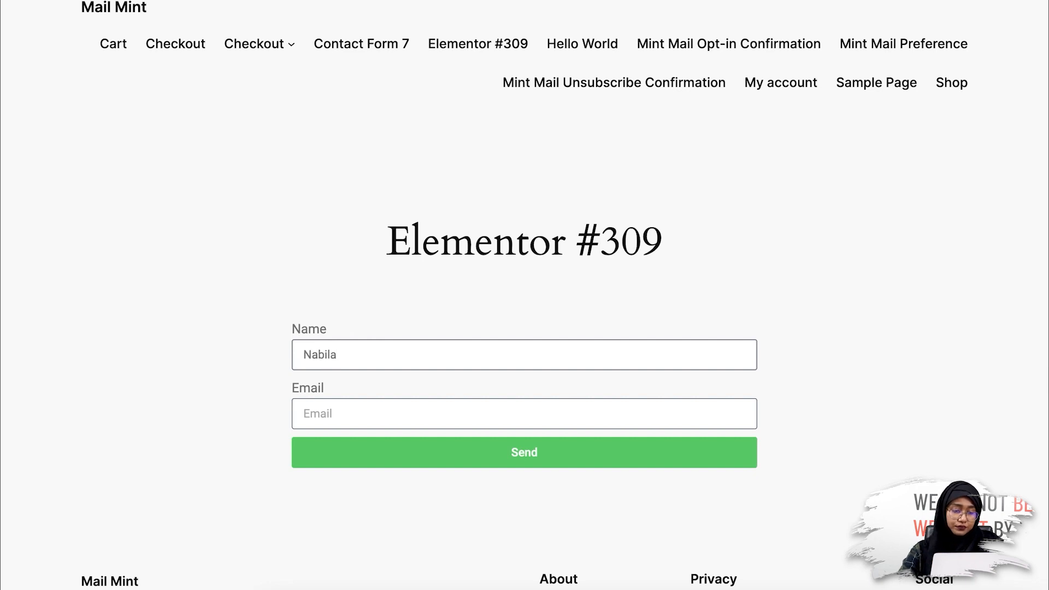
{"action": "left_click", "coordinate": [358, 420]}
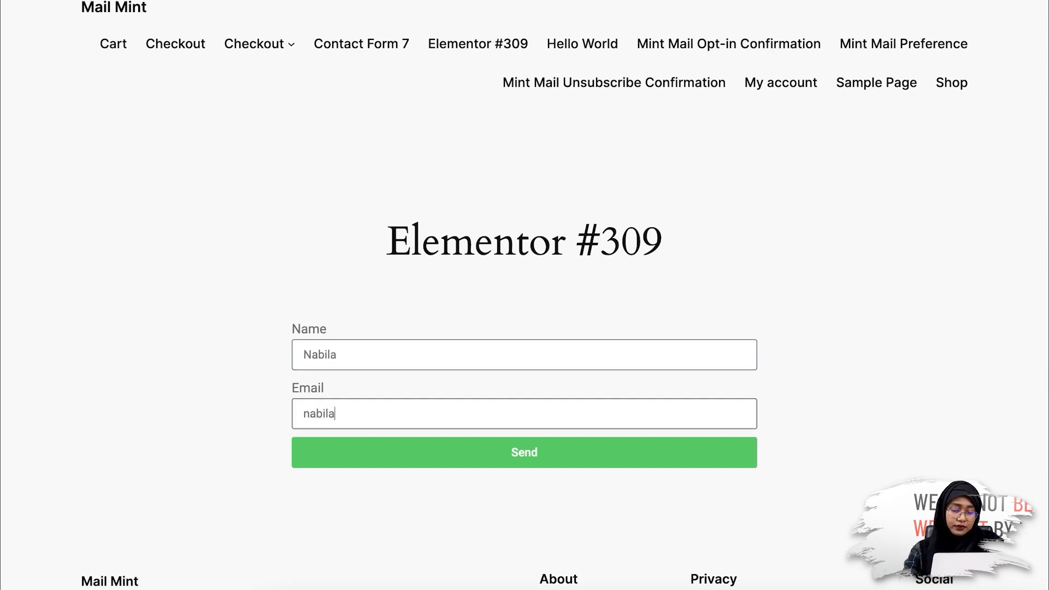
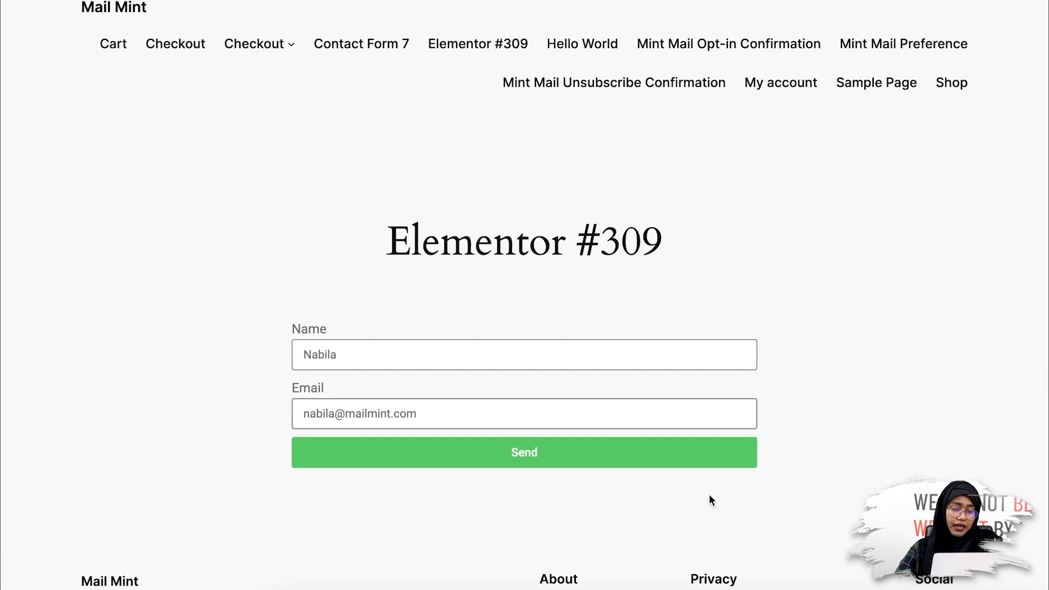
{"action": "left_click", "coordinate": [687, 453]}
{"action": "left_click", "coordinate": [631, 459]}
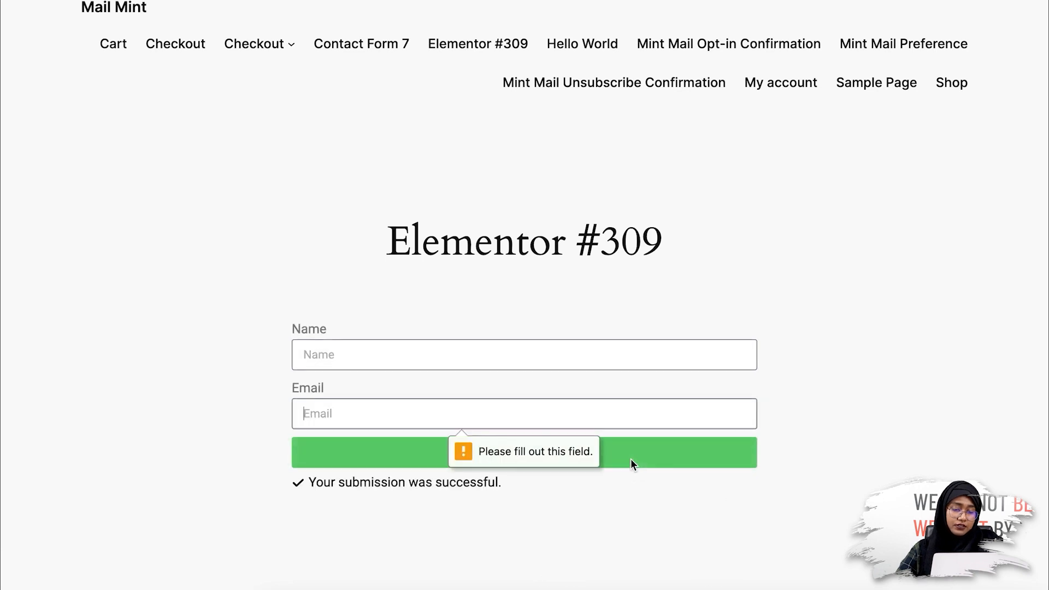
{"action": "left_click", "coordinate": [827, 426]}
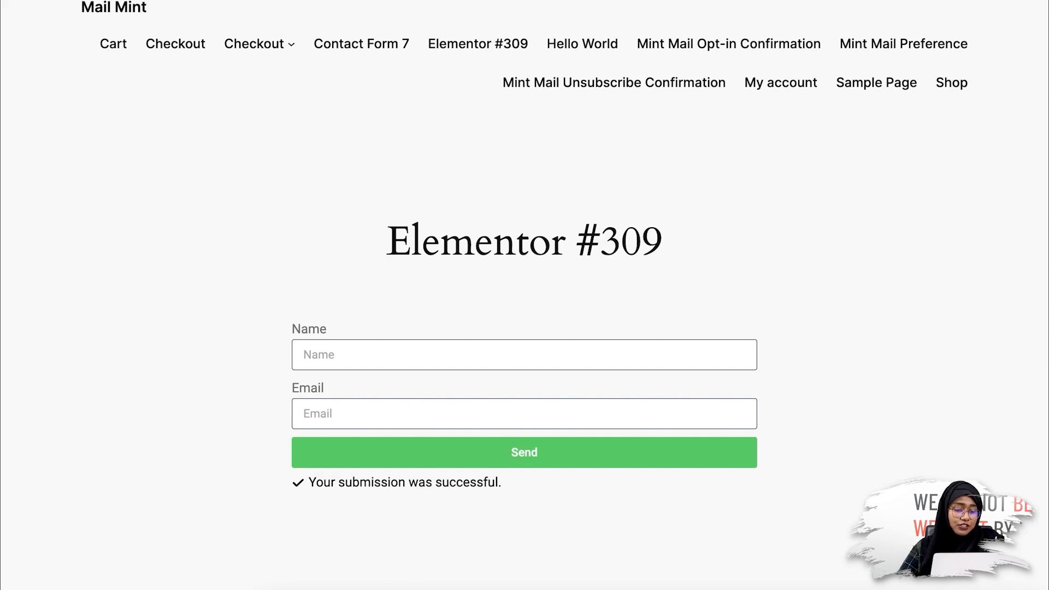
Return to the admin tab and open Mail Mint's Contacts list to check the subscribers.
{"action": "key", "text": "ctrl+shift+Tab"}
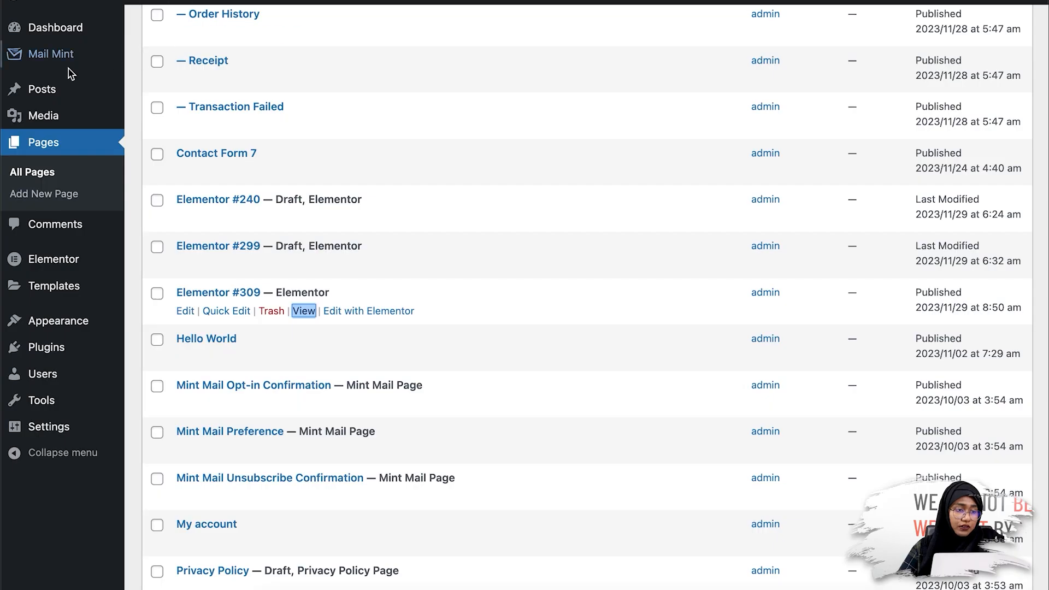
{"action": "scroll", "coordinate": [74, 103], "scroll_direction": "up", "scroll_amount": 1}
{"action": "mouse_move", "coordinate": [92, 57]}
{"action": "scroll", "coordinate": [92, 58], "scroll_direction": "down", "scroll_amount": 1}
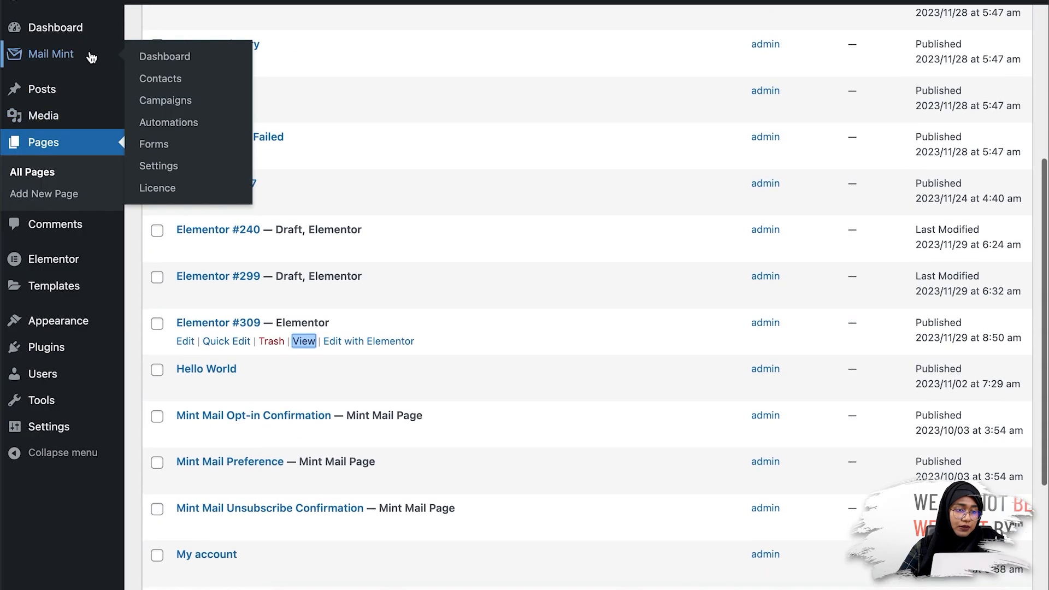
{"action": "left_click", "coordinate": [164, 78]}
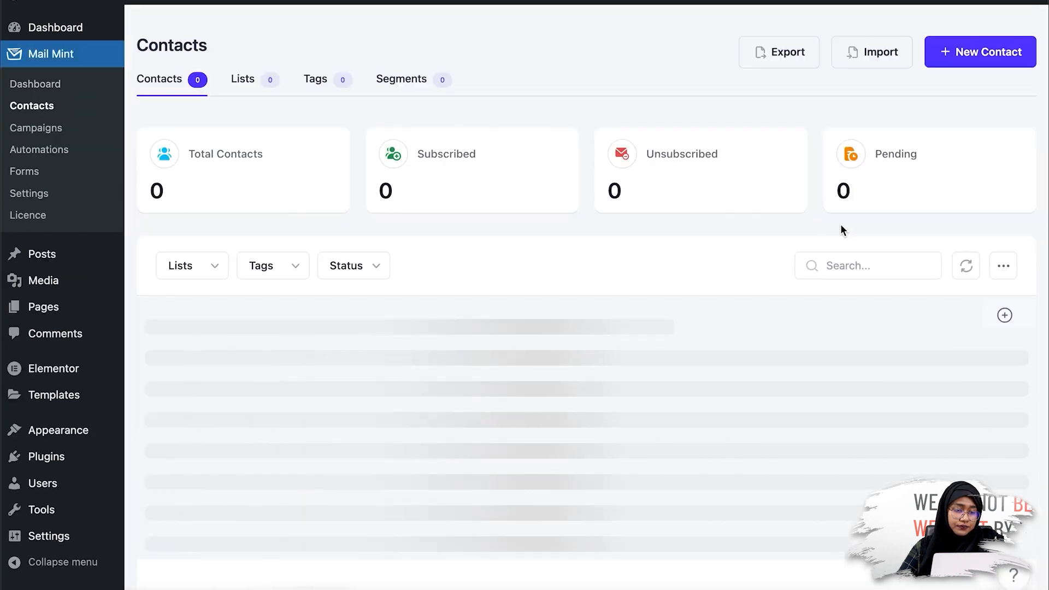
{"action": "scroll", "coordinate": [786, 238], "scroll_direction": "down", "scroll_amount": 1}
{"action": "scroll", "coordinate": [785, 236], "scroll_direction": "down", "scroll_amount": 1}
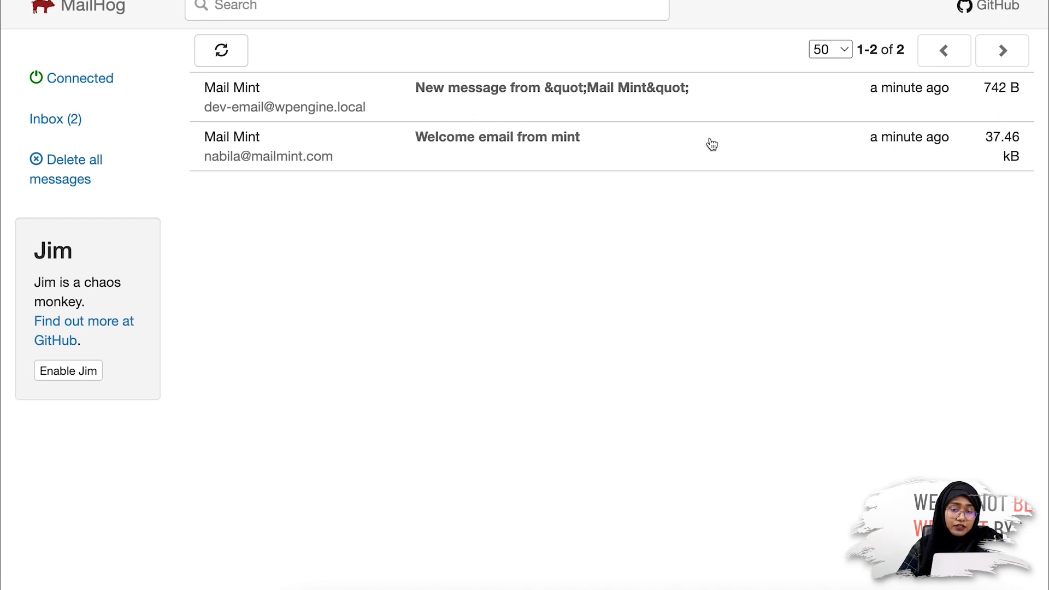
Open the 'Welcome email from mint' message and scroll down to its 'Did you know...' section.
{"action": "left_click", "coordinate": [594, 143]}
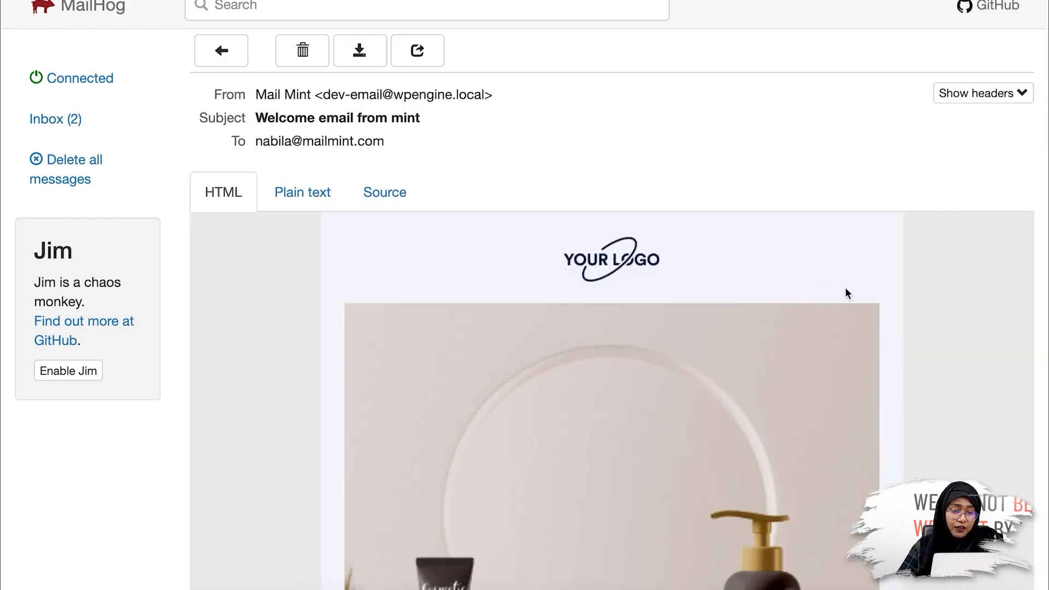
{"action": "scroll", "coordinate": [856, 337], "scroll_direction": "down", "scroll_amount": 5}
{"action": "scroll", "coordinate": [856, 337], "scroll_direction": "down", "scroll_amount": 8}
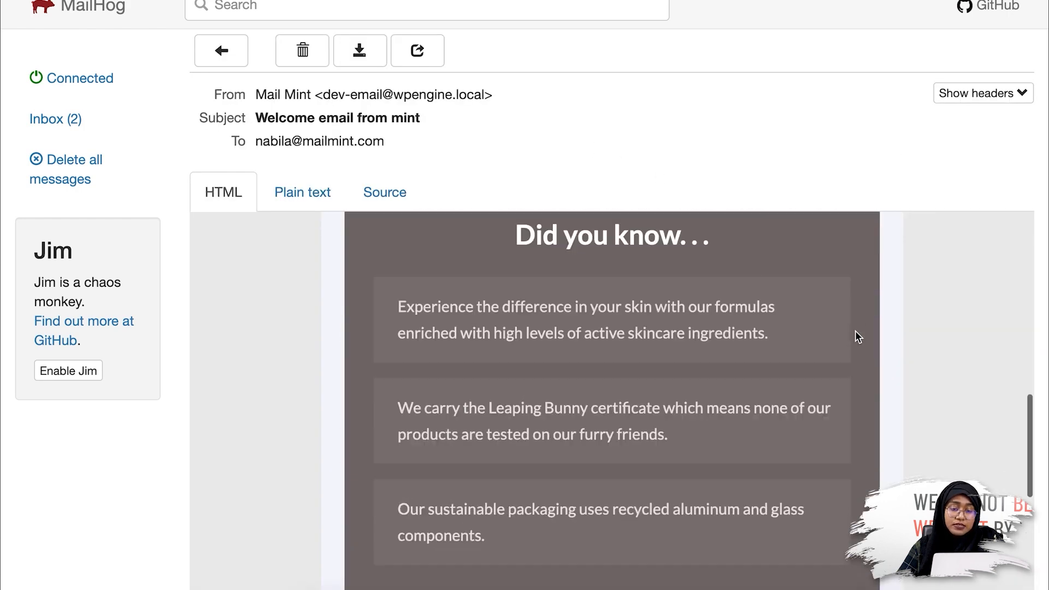